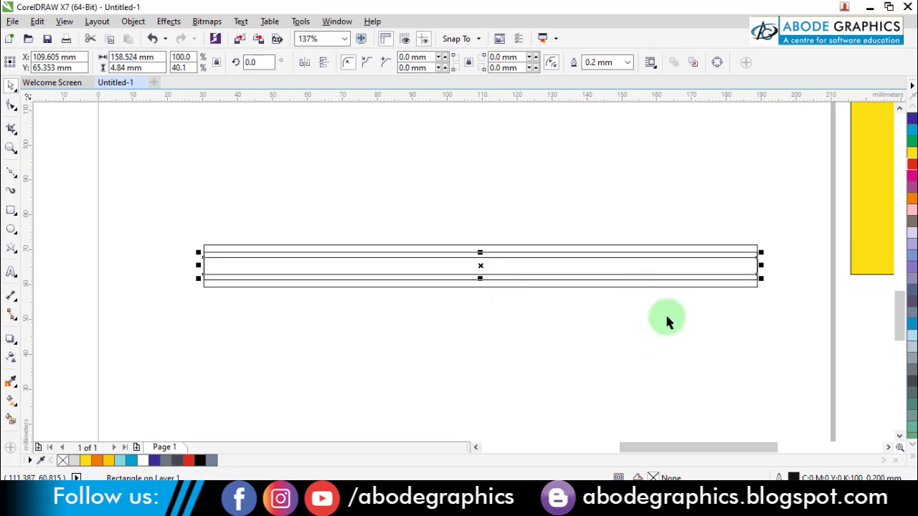
# - Draw a three-point star with sharpness 1 just above the pencil body's front end, about 8.5 mm wide and 17.5 mm high
pyautogui.click(380, 320)
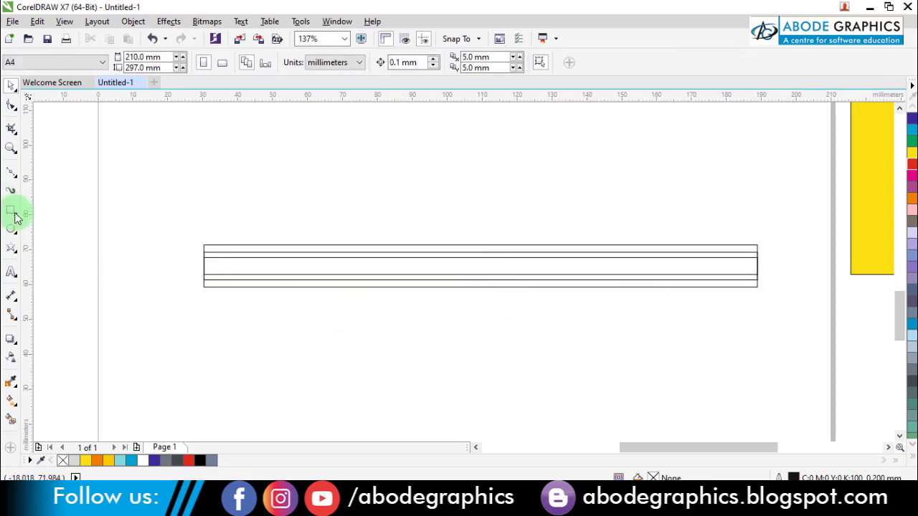
pyautogui.click(12, 248)
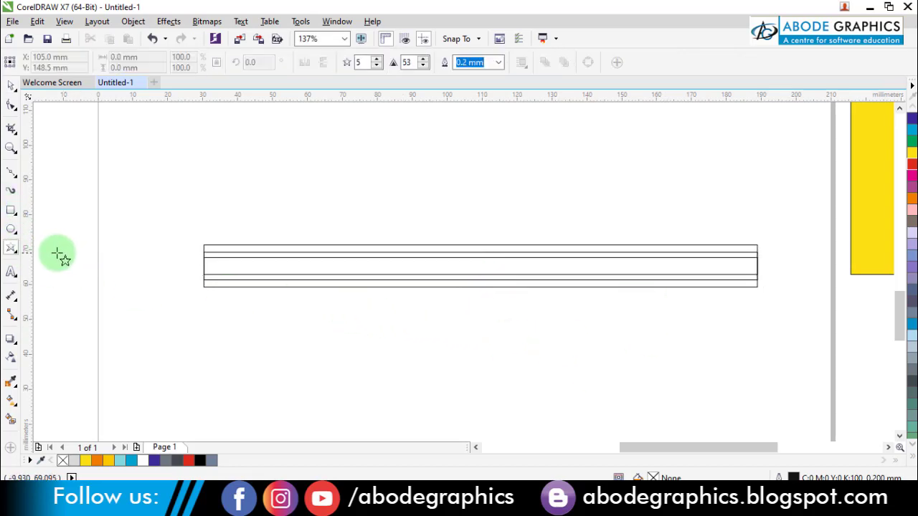
pyautogui.click(405, 61)
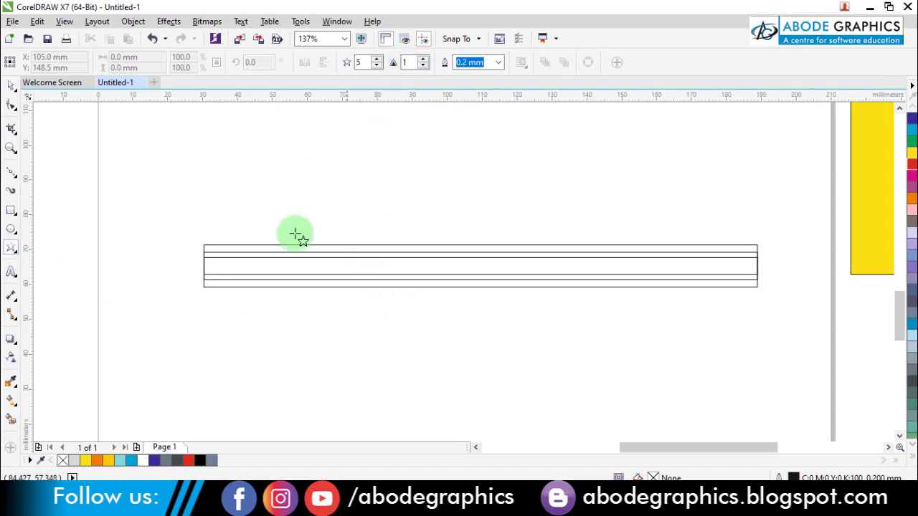
pyautogui.click(360, 62)
pyautogui.write('3')
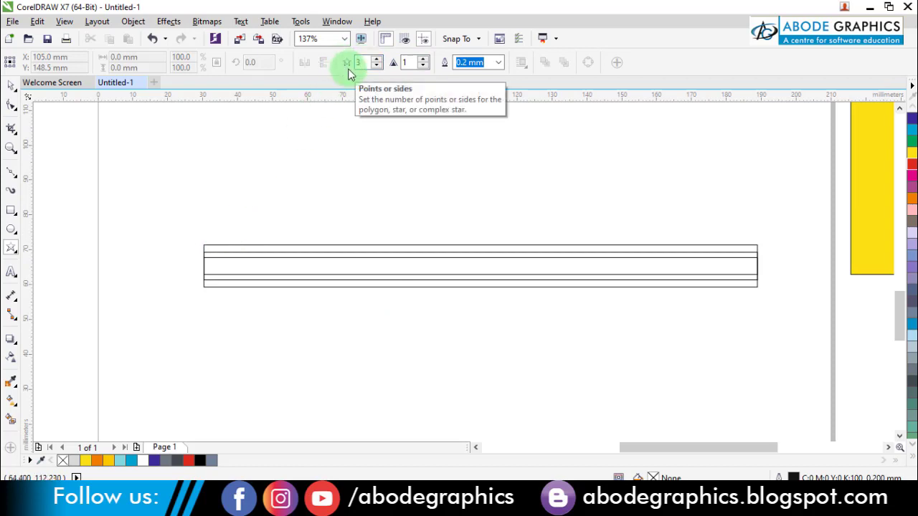
pyautogui.moveTo(196, 175); pyautogui.dragTo(219, 225)
# - Rotate the triangle 90 degrees and fit it against the body's front end as a cone about 21.7 by 12.5 mm
pyautogui.click(256, 62)
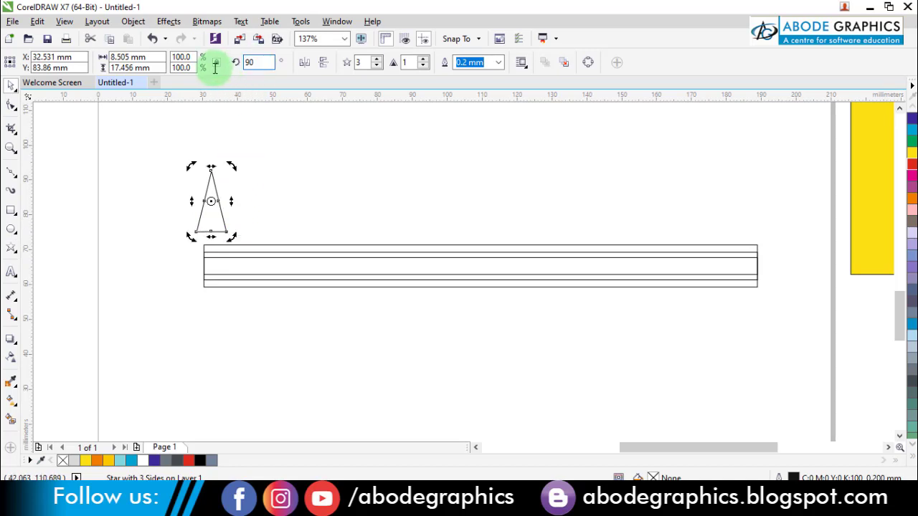
pyautogui.write('90')
pyautogui.press('Return')
pyautogui.moveTo(229, 200); pyautogui.dragTo(178, 293)
pyautogui.moveTo(138, 265); pyautogui.dragTo(123, 266)
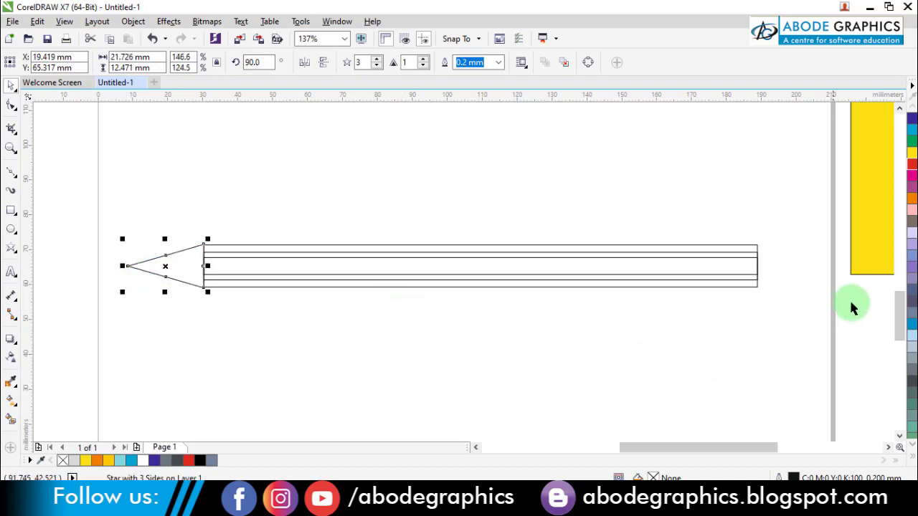
pyautogui.click(738, 335)
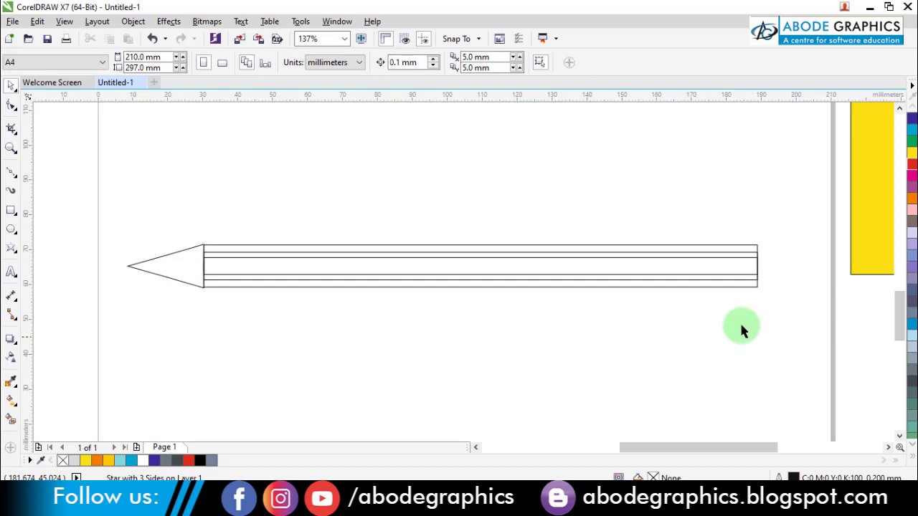
# - Create two shortened copies of the outer body rectangle at the blunt end, about 27 mm and 24.9 mm wide, and fill the narrower one black
pyautogui.click(621, 255)
pyautogui.moveTo(199, 268); pyautogui.dragTo(664, 266)
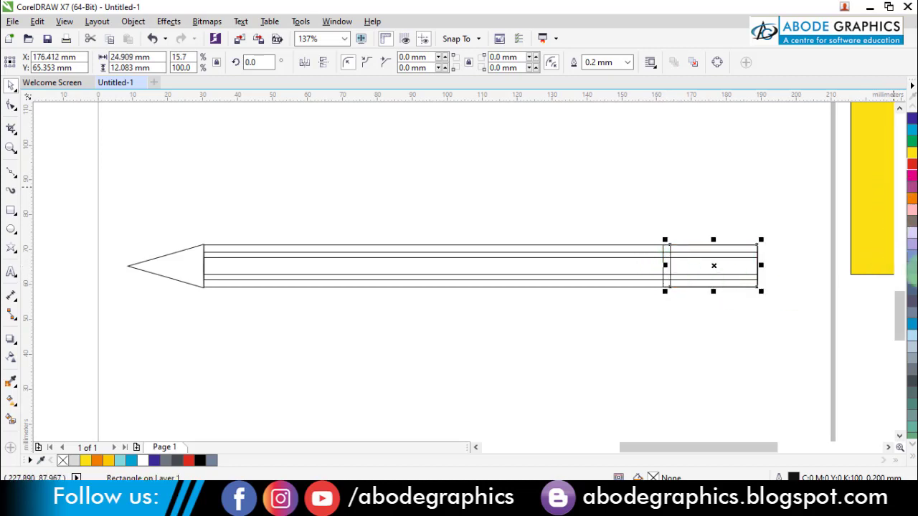
pyautogui.click(912, 455)
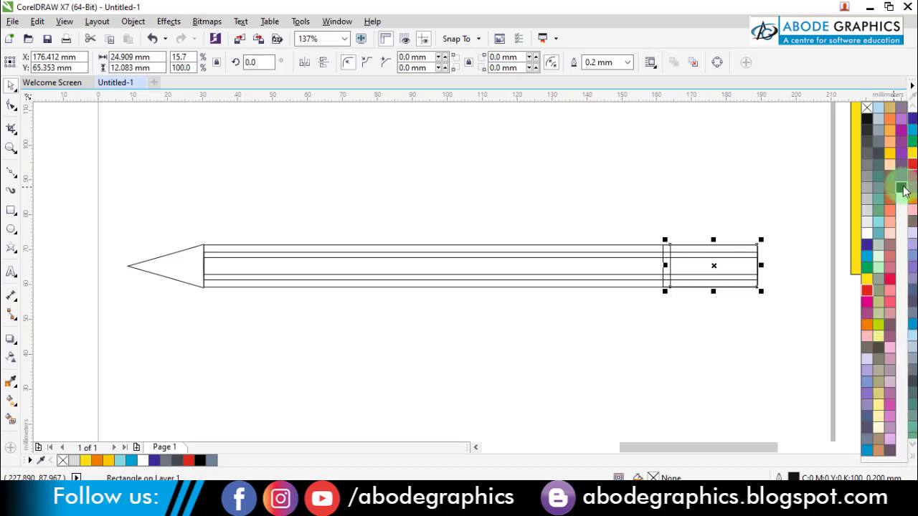
pyautogui.click(901, 186)
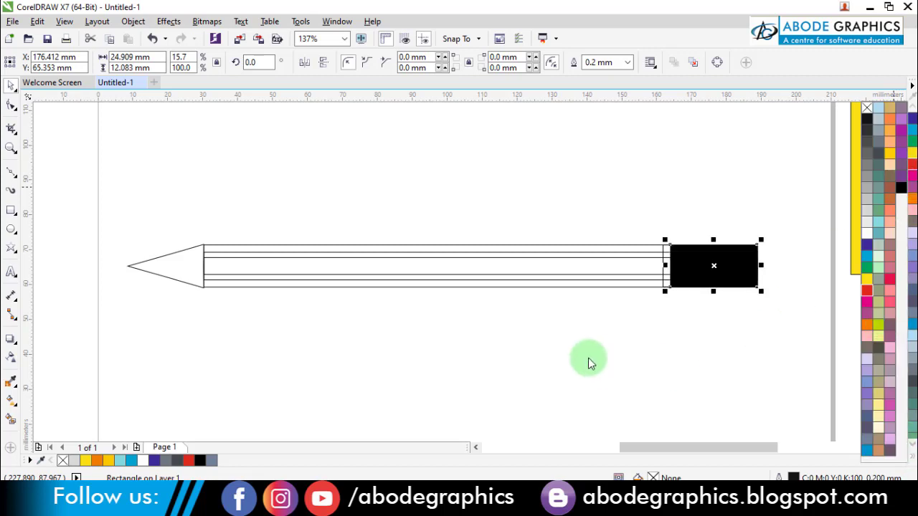
# - Fill the central stripe of the pencil black and the 27 mm wide end rectangle white
pyautogui.click(595, 273)
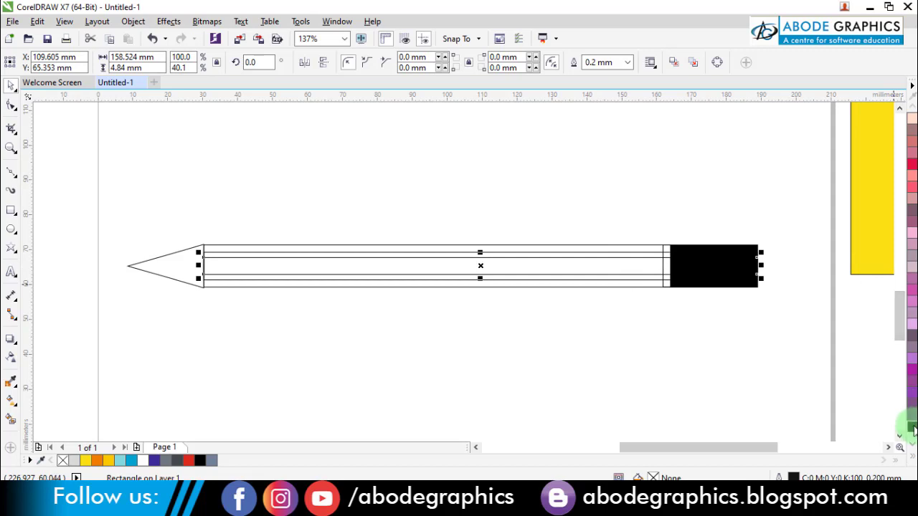
pyautogui.click(912, 428)
pyautogui.click(659, 299)
pyautogui.click(665, 288)
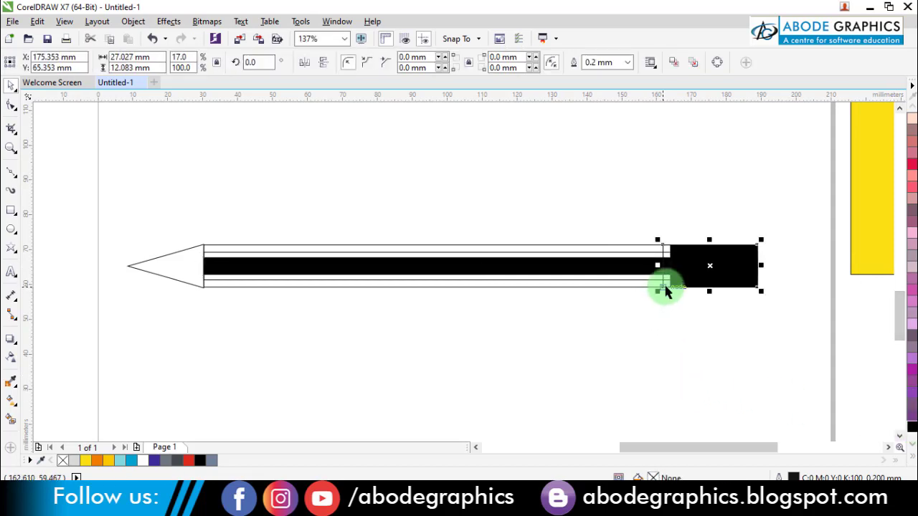
pyautogui.click(912, 457)
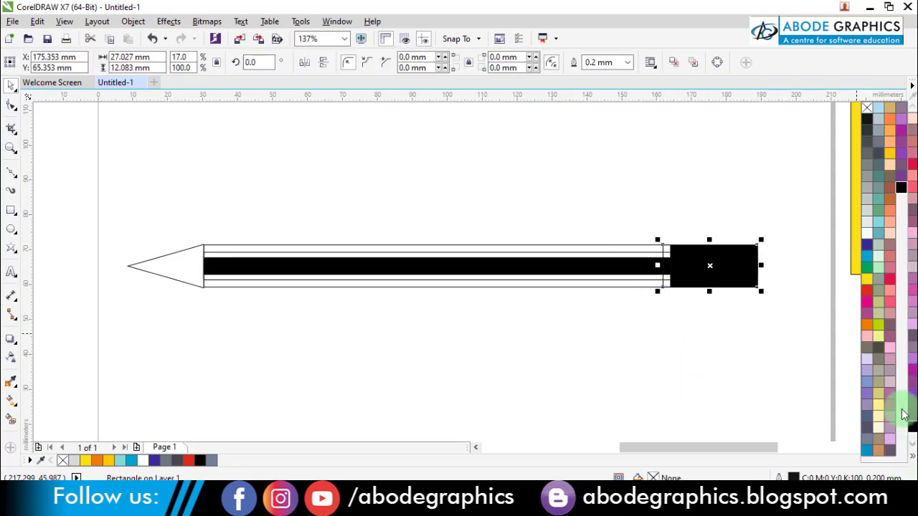
pyautogui.click(863, 233)
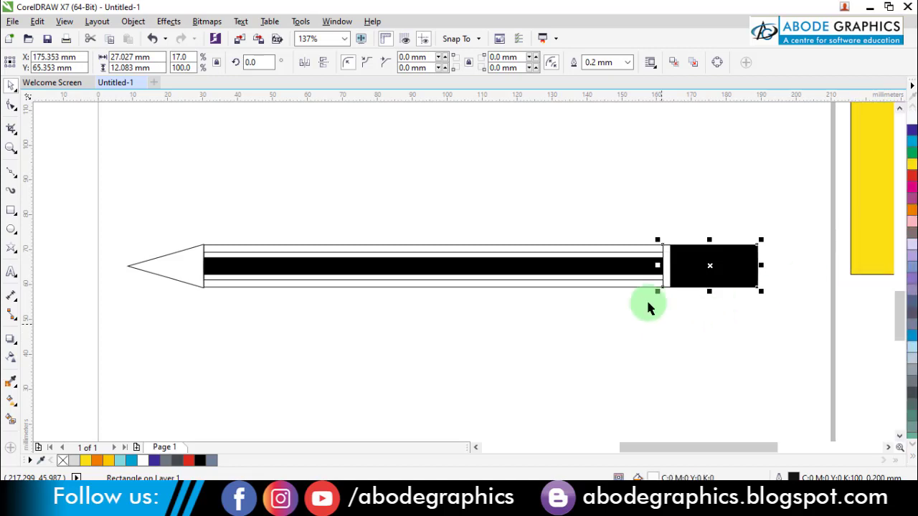
# - Fill the rectangle behind the central stripe white and the outer body rectangle red
pyautogui.click(647, 262)
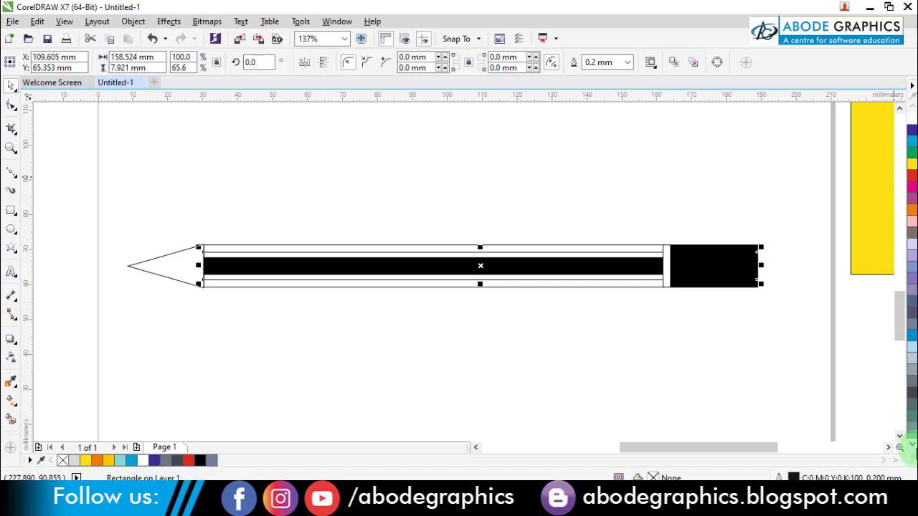
pyautogui.click(911, 456)
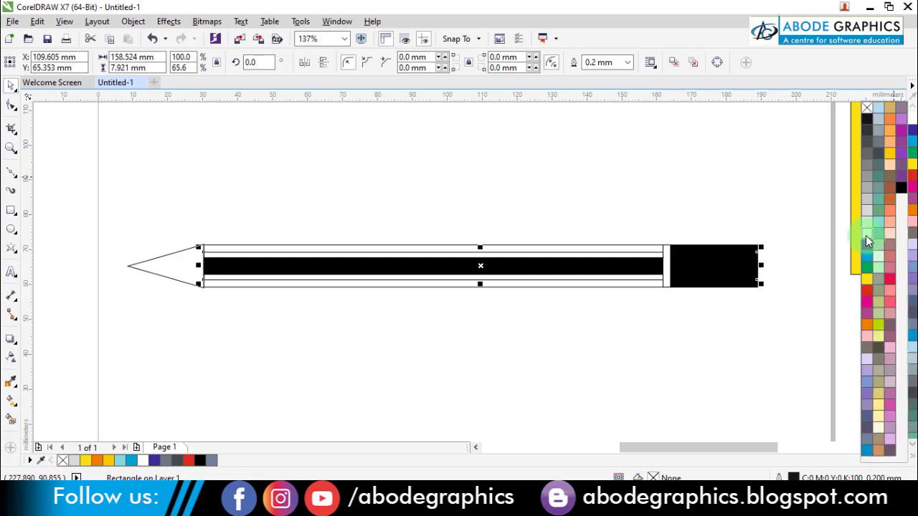
pyautogui.click(612, 288)
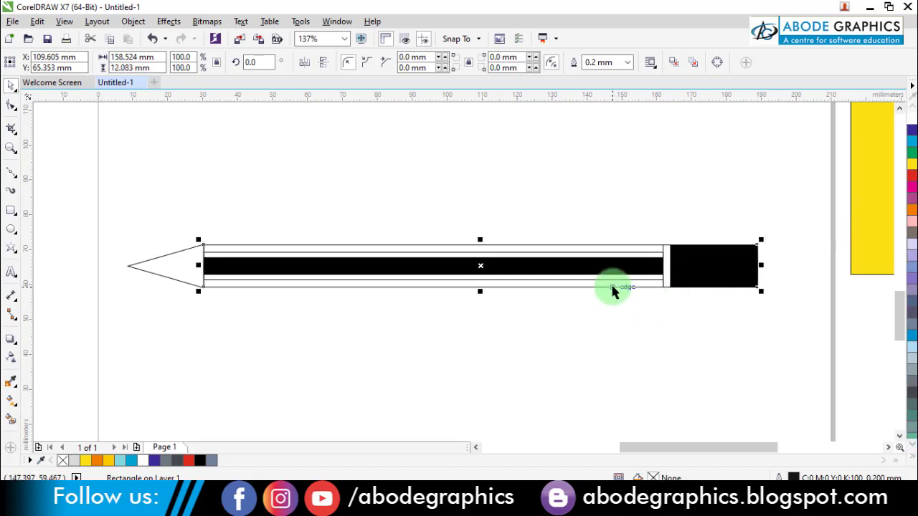
pyautogui.click(911, 175)
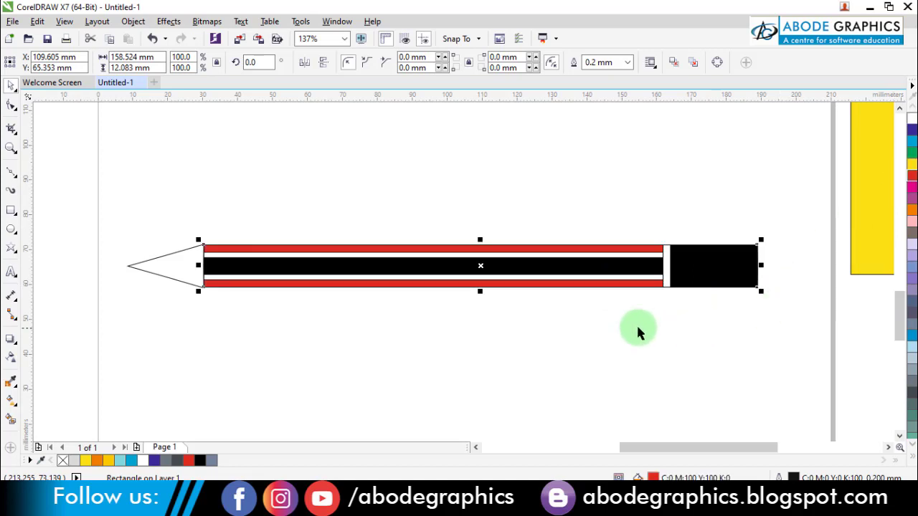
pyautogui.click(588, 327)
# - Fill the triangular cone deep yellow (C0 M20 Y100 K0) and remove its outline
pyautogui.click(187, 262)
pyautogui.click(912, 226)
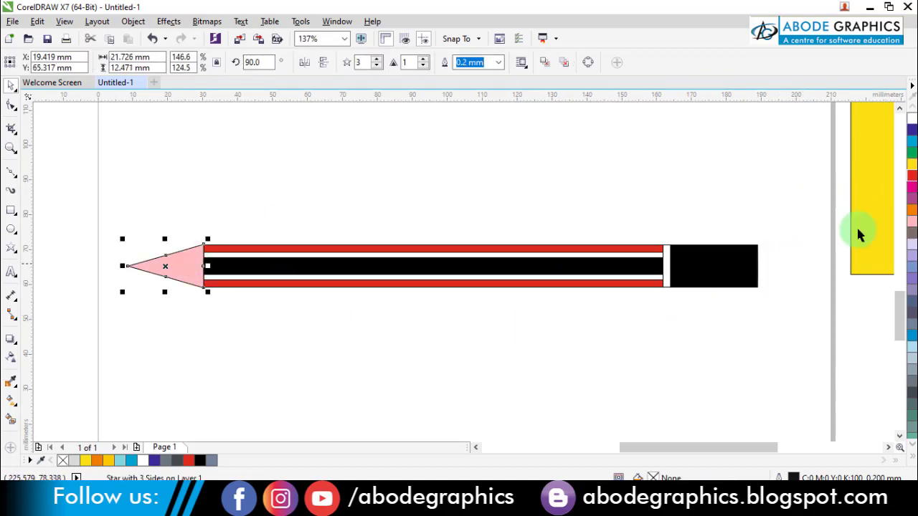
pyautogui.click(911, 455)
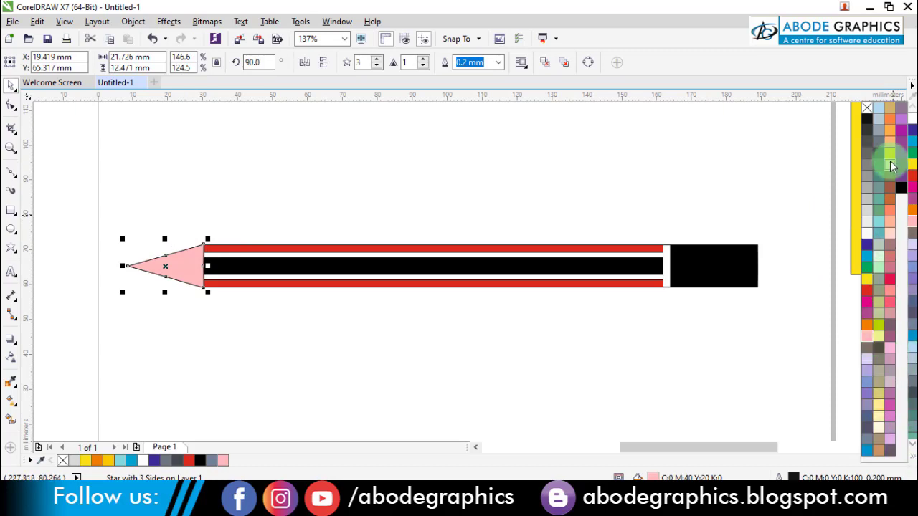
pyautogui.click(889, 154)
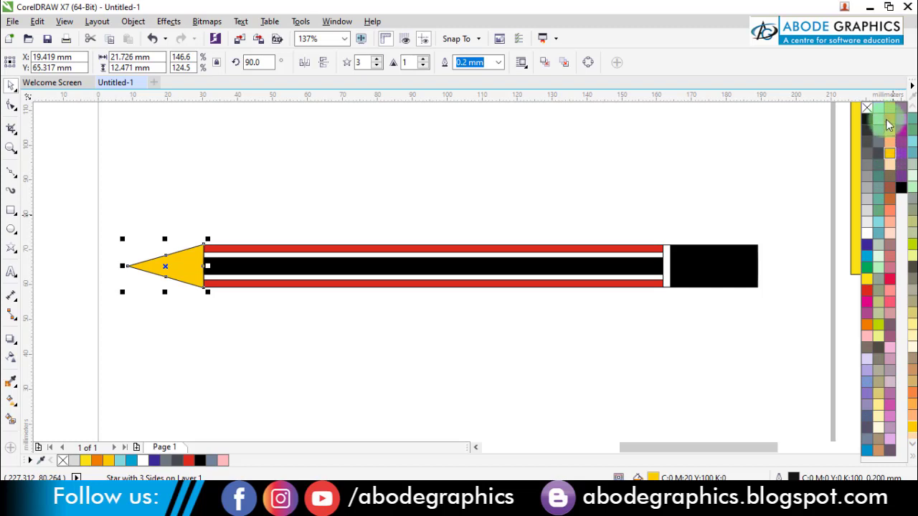
pyautogui.rightClick(866, 109)
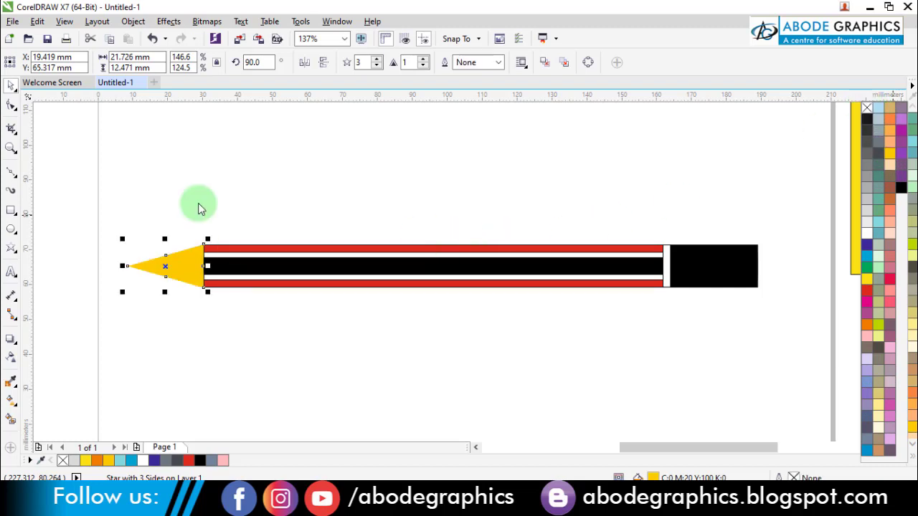
# - Remove the outlines from all five rectangles that form the pencil body and end cap
pyautogui.moveTo(463, 385)
pyautogui.mouseDown()
pyautogui.moveTo(789, 286)
pyautogui.moveTo(792, 318)
pyautogui.mouseUp()
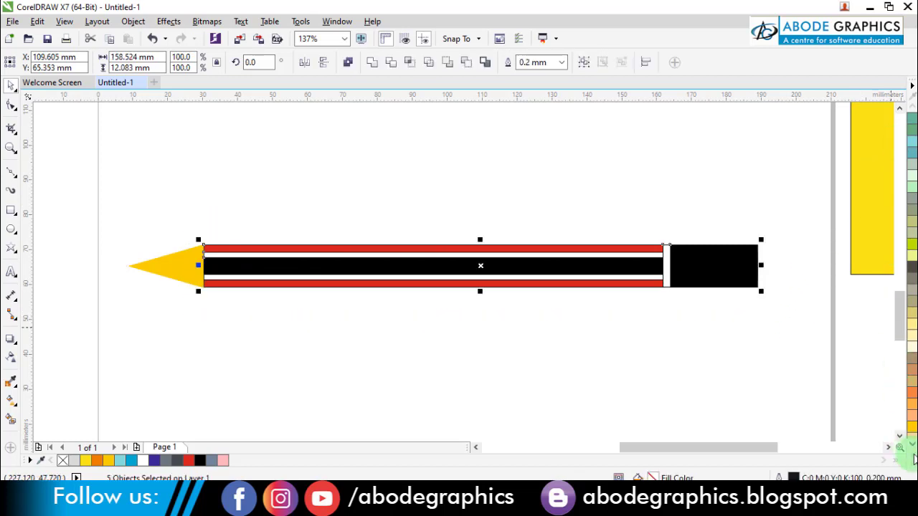
pyautogui.click(914, 459)
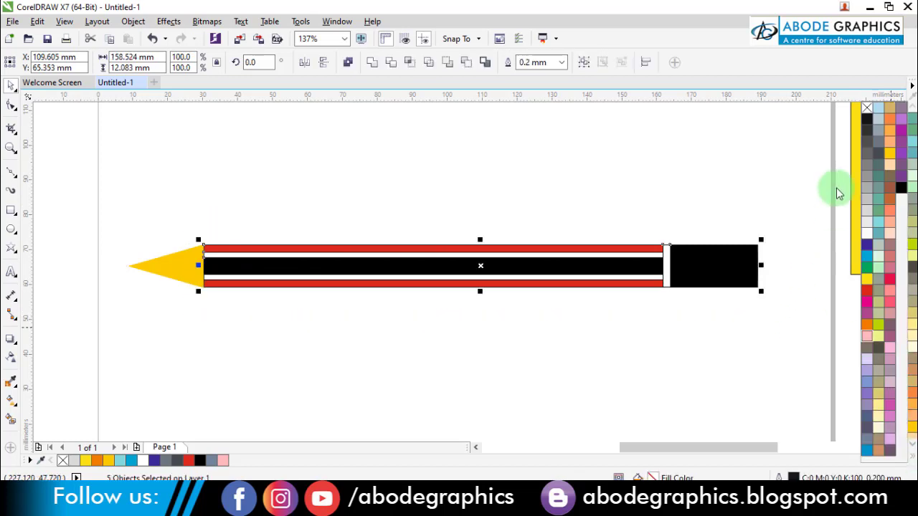
pyautogui.rightClick(865, 109)
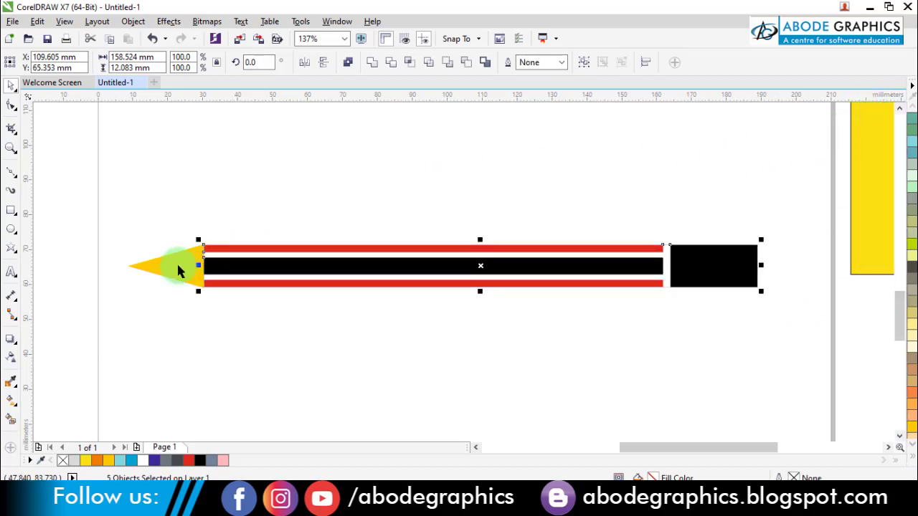
pyautogui.click(139, 233)
pyautogui.click(150, 275)
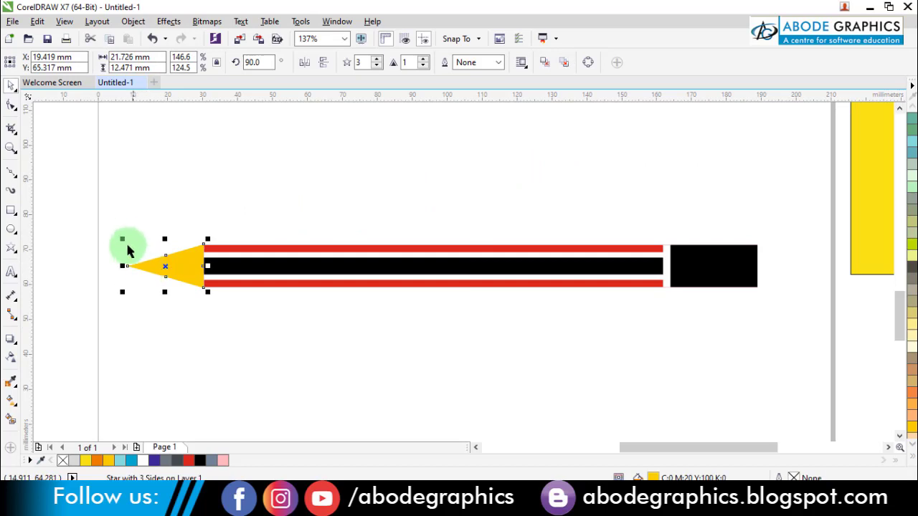
pyautogui.click(133, 248)
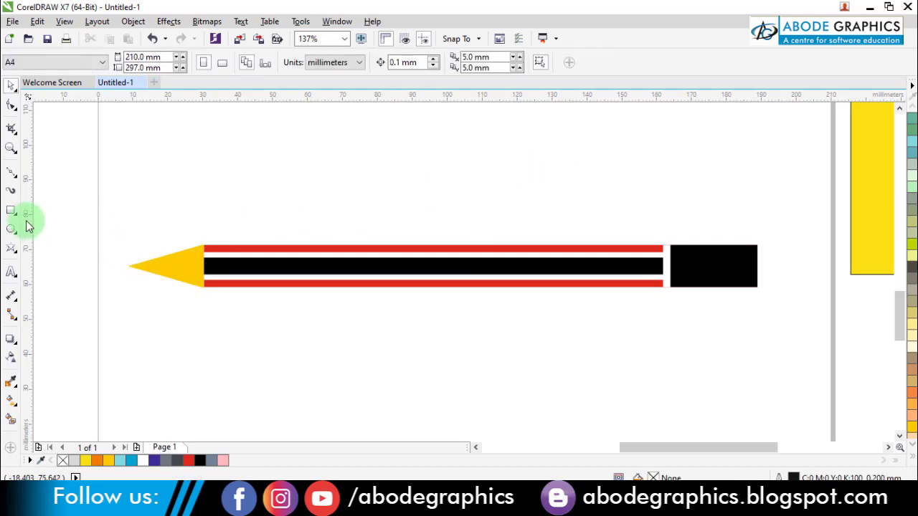
pyautogui.click(12, 181)
pyautogui.click(240, 332)
pyautogui.press('space')
pyautogui.click(164, 266)
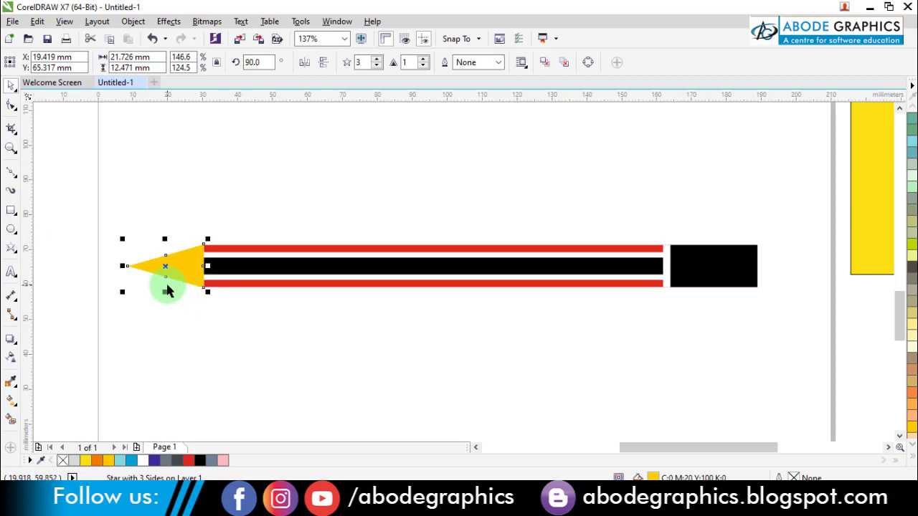
# - Draw a closed loop around the point of the yellow cone with the Freehand tool
pyautogui.click(16, 179)
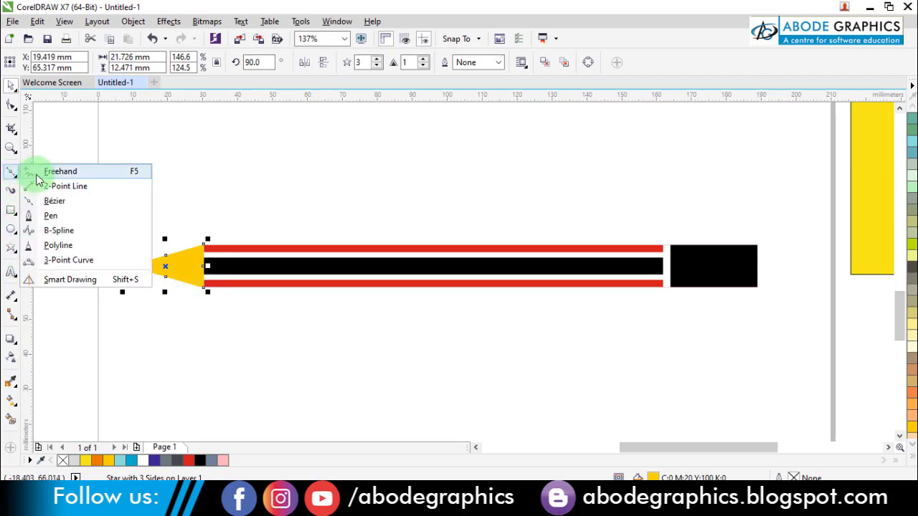
pyautogui.click(38, 178)
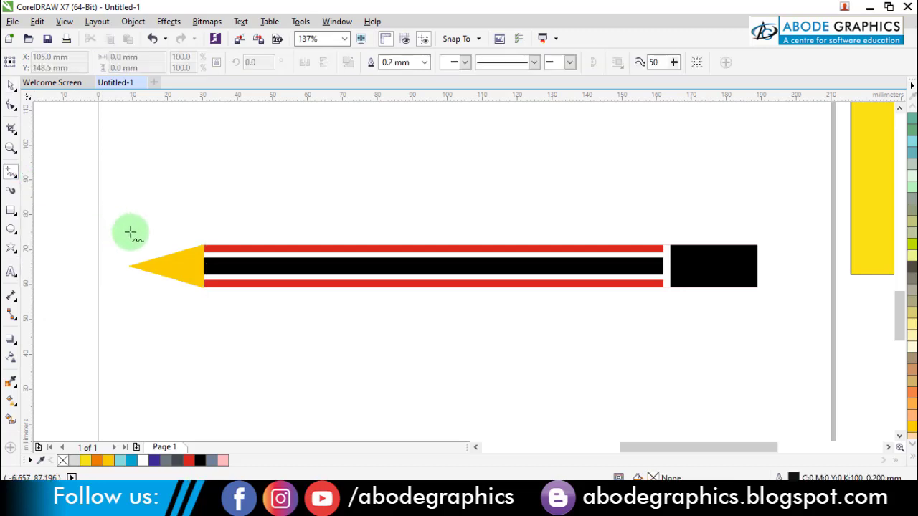
pyautogui.moveTo(119, 251)
pyautogui.mouseDown()
pyautogui.moveTo(145, 252)
pyautogui.moveTo(147, 276)
pyautogui.moveTo(127, 279)
pyautogui.moveTo(113, 259)
pyautogui.moveTo(119, 250)
pyautogui.mouseUp()
# - Intersect the freehand loop with the yellow cone, fill the overlapping lead tip dark grey-brown and remove the loop
pyautogui.keyDown('shift'); pyautogui.click(189, 252); pyautogui.keyUp('shift')
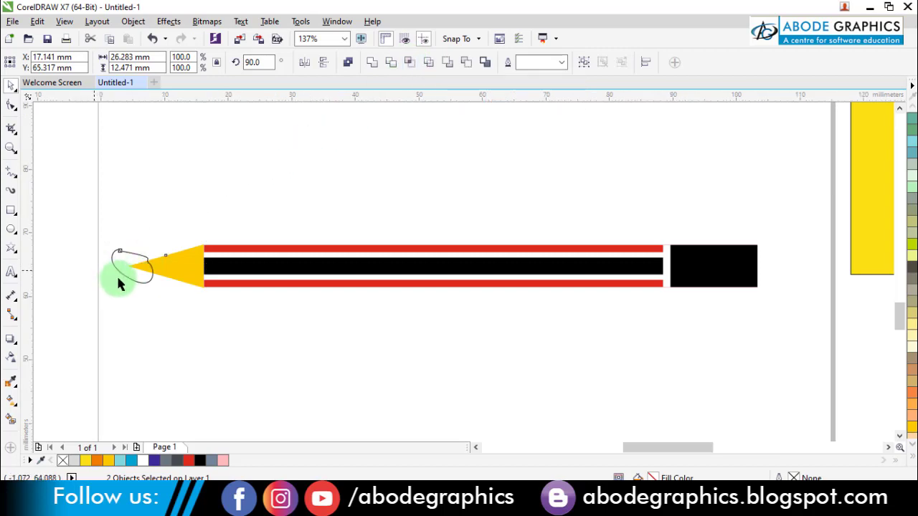
pyautogui.scroll(2, 114, 280)
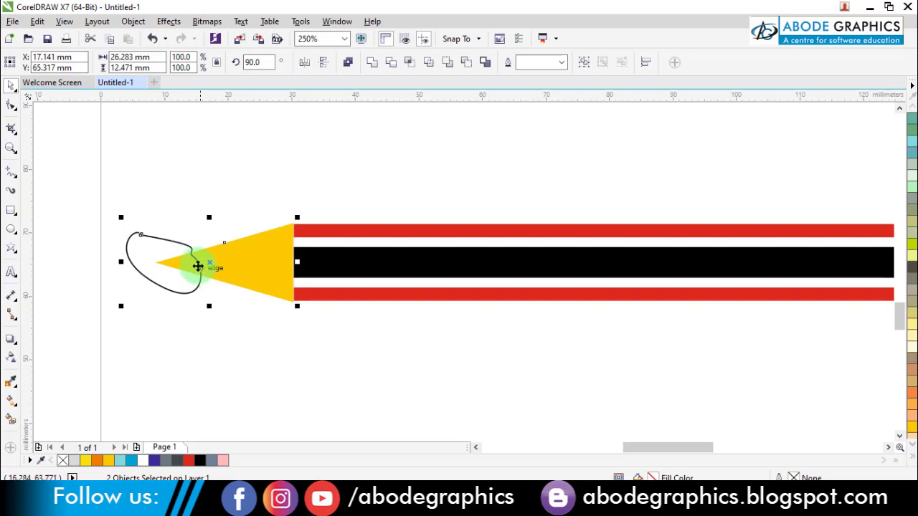
pyautogui.click(409, 65)
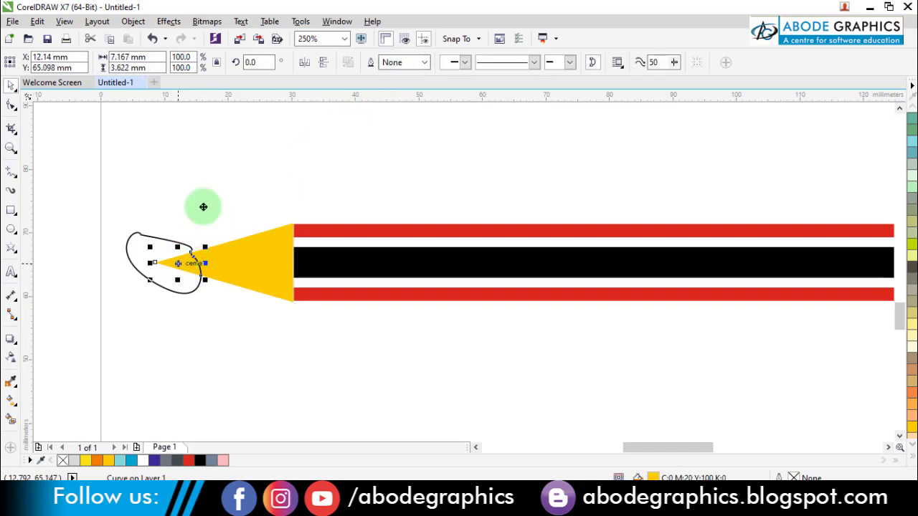
pyautogui.hotkey('ctrl', 'z')
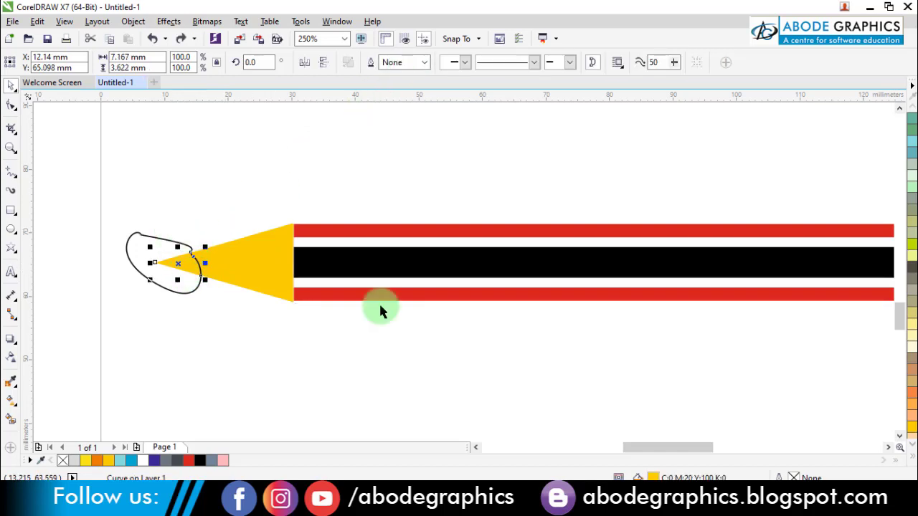
pyautogui.moveTo(912, 267)
pyautogui.mouseDown()
pyautogui.moveTo(228, 261)
pyautogui.moveTo(191, 285)
pyautogui.mouseUp()
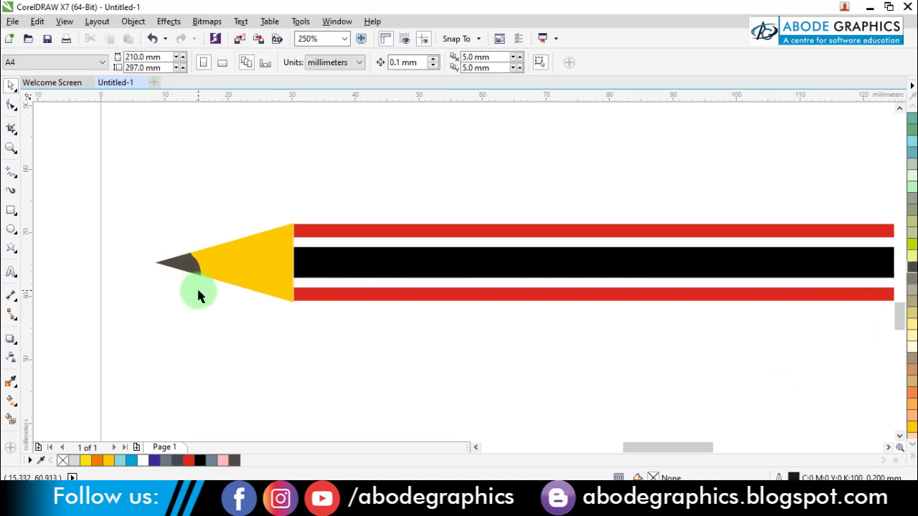
# - Group the seven pencil parts and rotate the group by about 37 degrees so the tip points down to the left
pyautogui.scroll(-2, 197, 286)
pyautogui.moveTo(136, 208)
pyautogui.mouseDown()
pyautogui.moveTo(348, 258)
pyautogui.moveTo(741, 280)
pyautogui.moveTo(784, 326)
pyautogui.mouseUp()
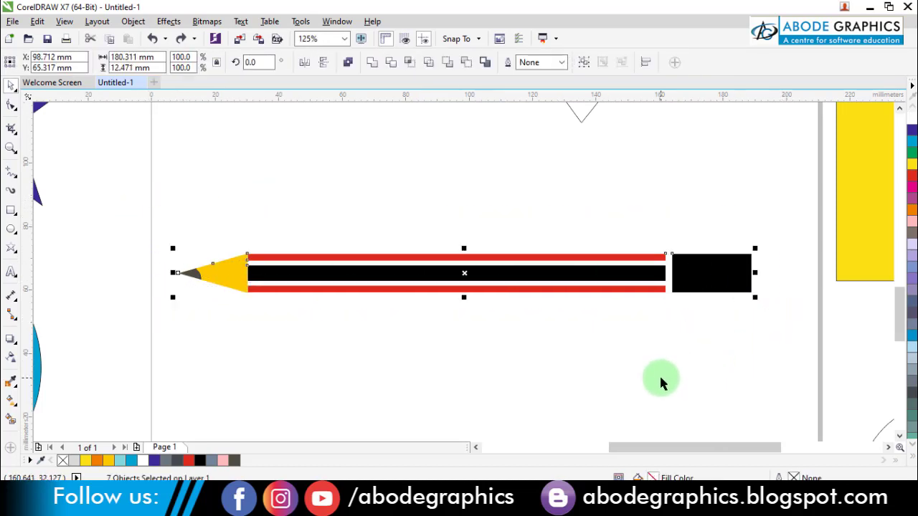
pyautogui.hotkey('ctrl', 'g')
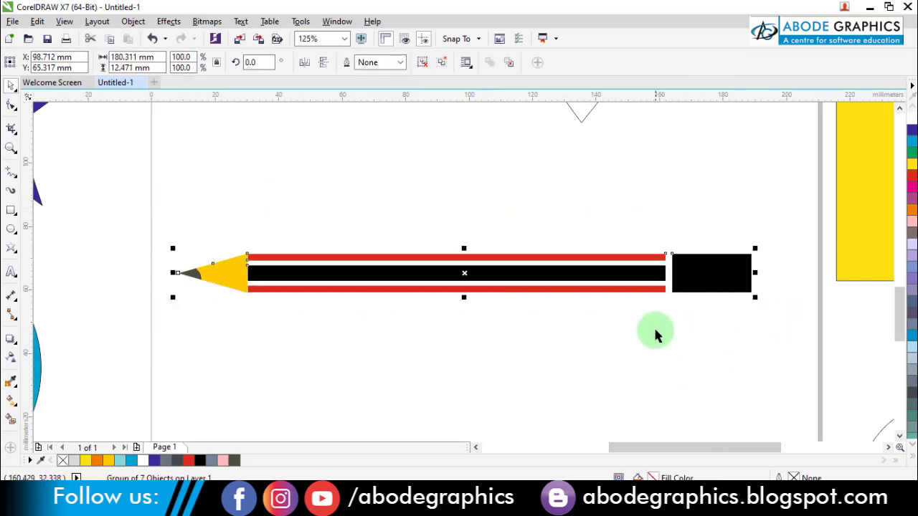
pyautogui.click(698, 271)
pyautogui.moveTo(755, 245)
pyautogui.mouseDown()
pyautogui.moveTo(712, 222)
pyautogui.moveTo(545, 180)
pyautogui.moveTo(564, 185)
pyautogui.mouseUp()
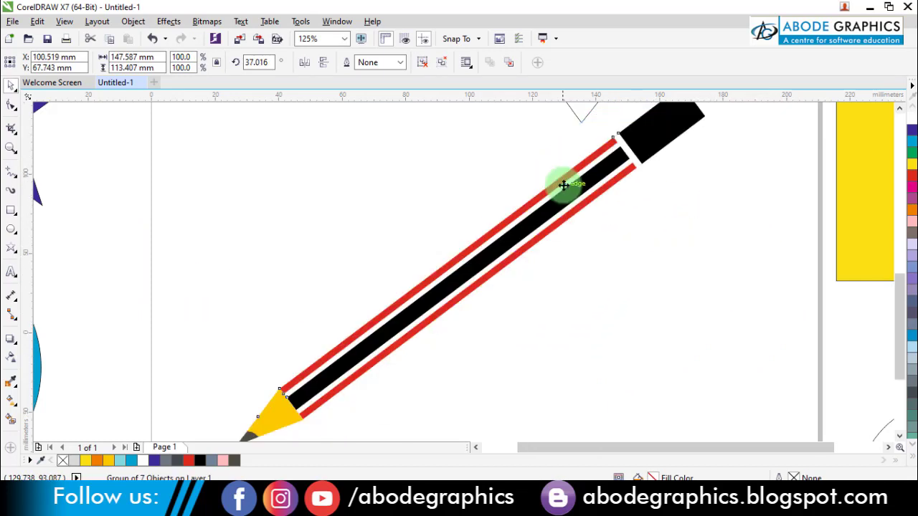
# - Make the pencil smaller and steeper, add a wavy line from its tip, and move both to the page's lower-left corner
pyautogui.scroll(-2, 564, 185)
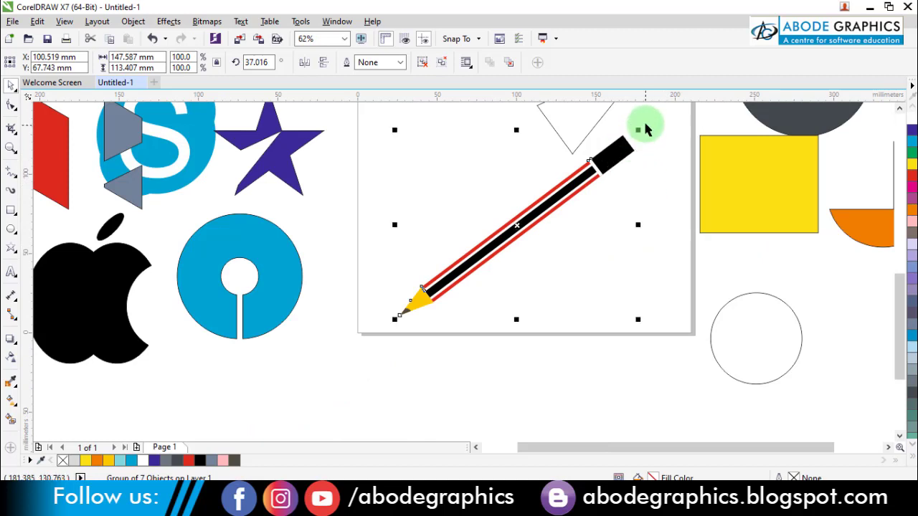
pyautogui.moveTo(637, 132)
pyautogui.mouseDown()
pyautogui.moveTo(583, 198)
pyautogui.moveTo(528, 223)
pyautogui.moveTo(578, 186)
pyautogui.moveTo(609, 178)
pyautogui.mouseUp()
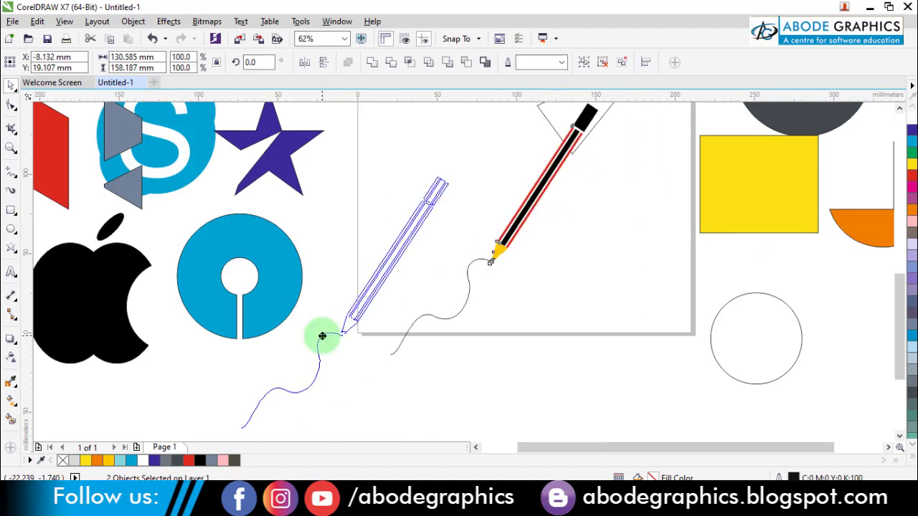
pyautogui.moveTo(321, 332); pyautogui.dragTo(356, 327)
pyautogui.click(509, 202)
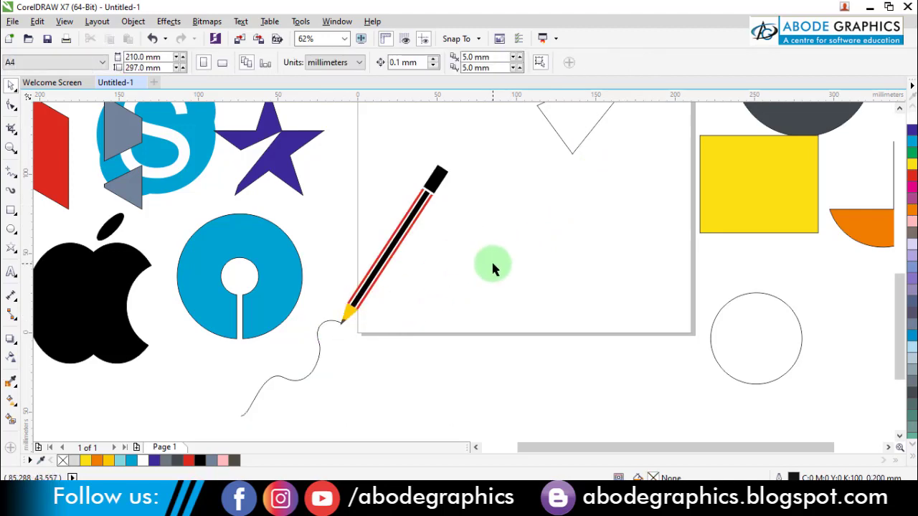
# - Draw two overlapping ellipses beside the pencil, one about 50 × 55 mm and one about 40 × 69 mm
pyautogui.press('h')
pyautogui.moveTo(420, 211)
pyautogui.mouseDown()
pyautogui.moveTo(455, 242)
pyautogui.moveTo(487, 240)
pyautogui.moveTo(485, 227)
pyautogui.mouseUp()
pyautogui.press('space')
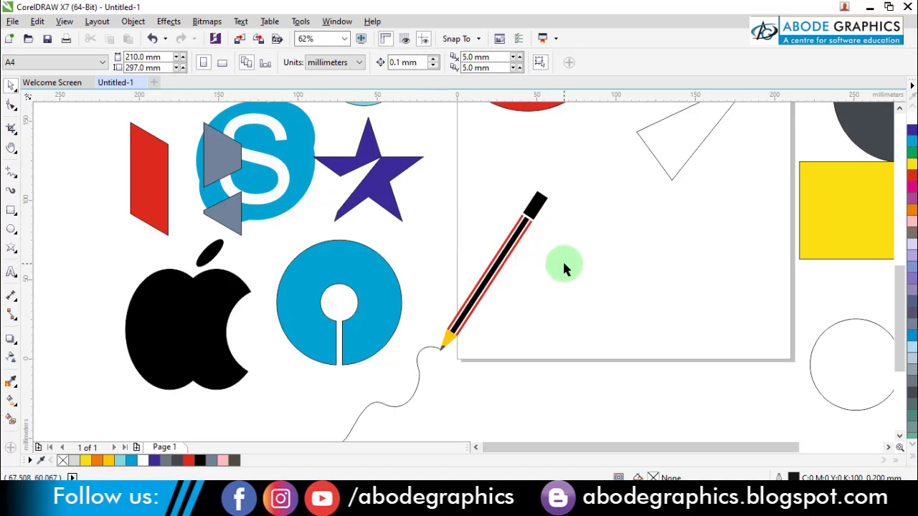
pyautogui.press('h')
pyautogui.moveTo(383, 288); pyautogui.dragTo(269, 233)
pyautogui.press('z')
pyautogui.moveTo(344, 140); pyautogui.dragTo(707, 328)
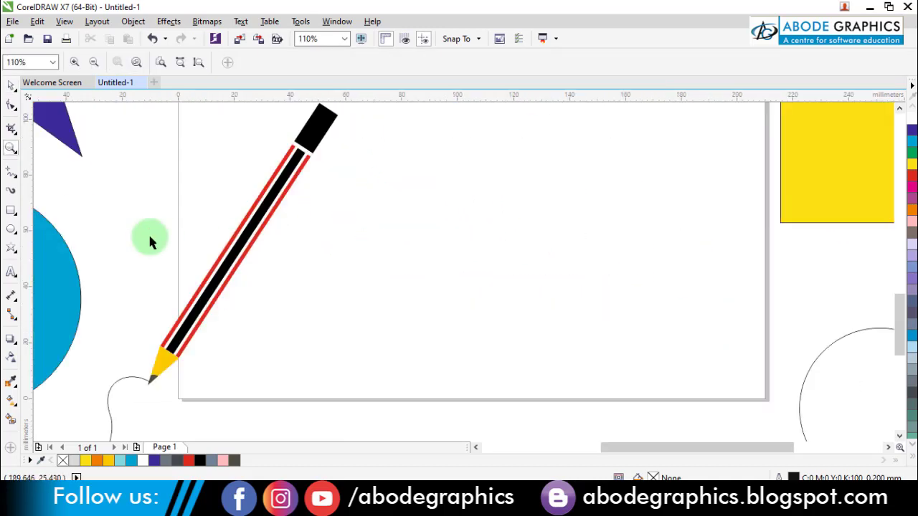
pyautogui.press('space')
pyautogui.click(11, 229)
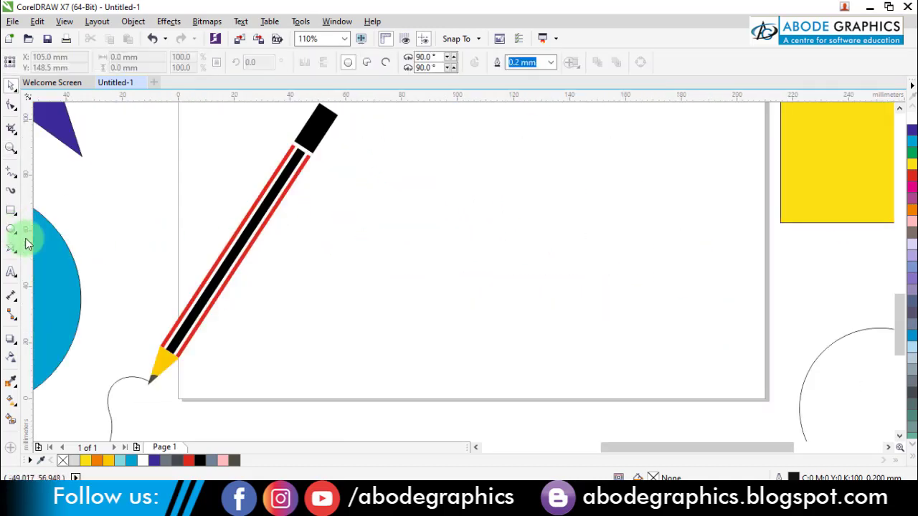
pyautogui.moveTo(374, 204)
pyautogui.mouseDown()
pyautogui.moveTo(508, 323)
pyautogui.moveTo(516, 357)
pyautogui.mouseUp()
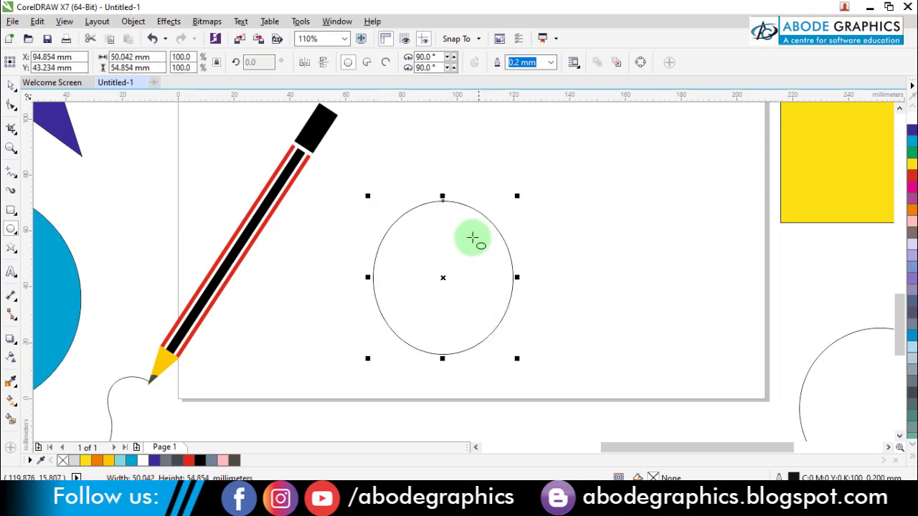
pyautogui.moveTo(466, 180); pyautogui.dragTo(579, 373)
# - Intersect the two ellipses, move the lens-shaped overlap aside and delete it
pyautogui.press('space')
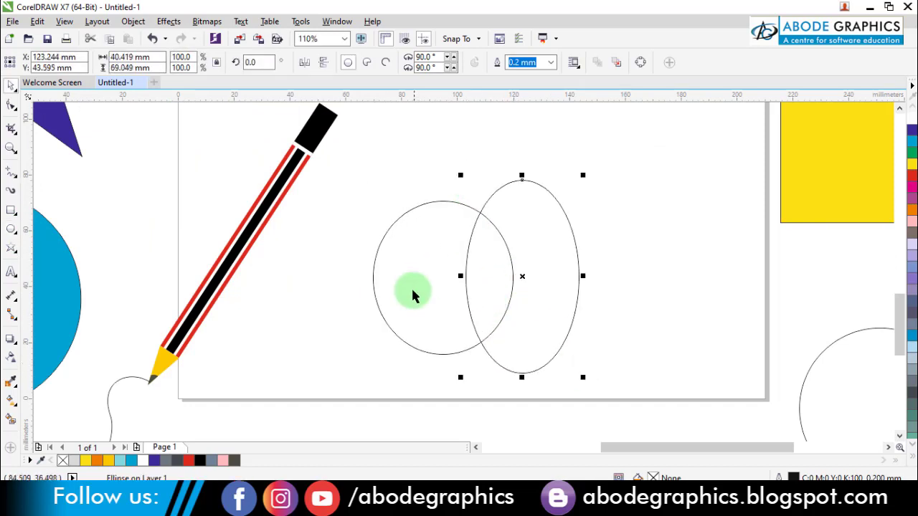
pyautogui.keyDown('shift'); pyautogui.click(406, 279); pyautogui.keyUp('shift')
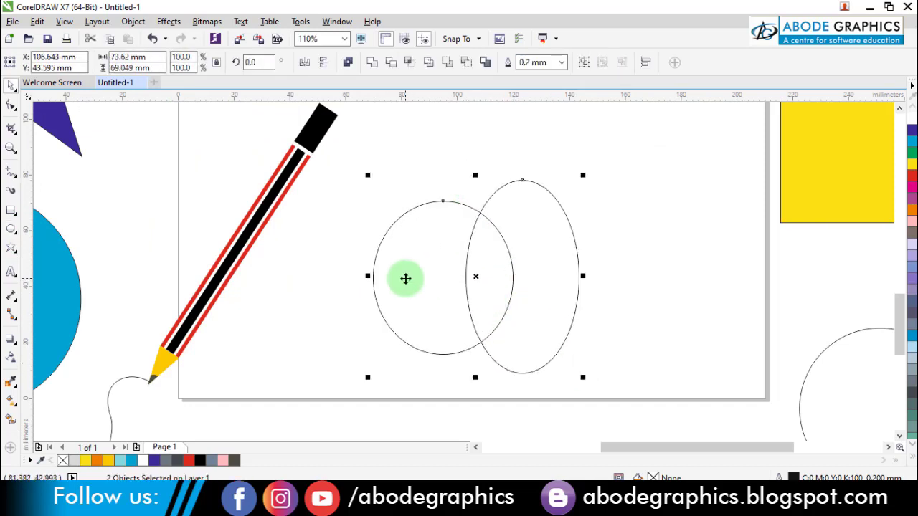
pyautogui.click(409, 63)
pyautogui.moveTo(492, 272); pyautogui.dragTo(615, 293)
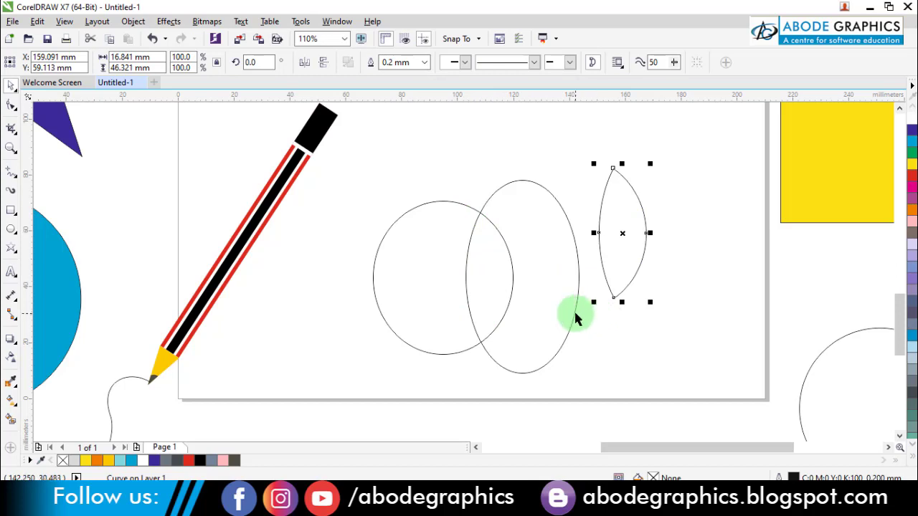
pyautogui.press('Delete')
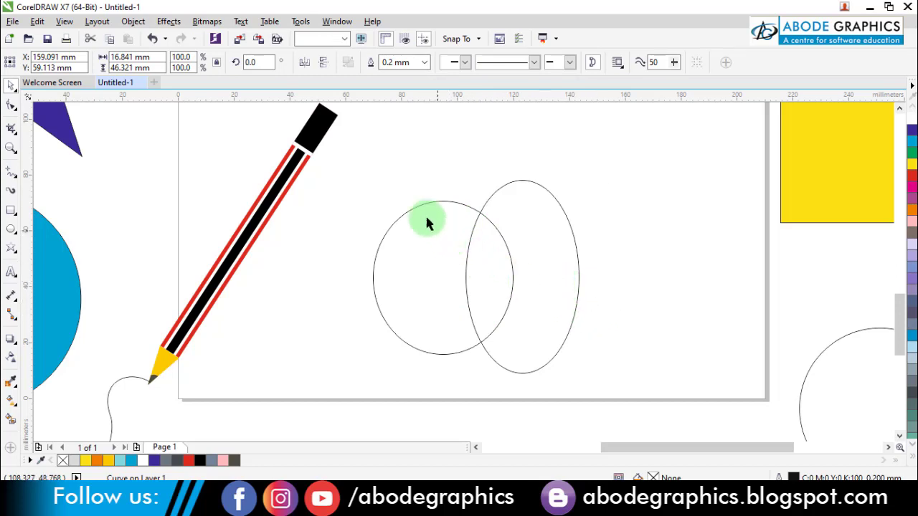
# - Move both overlapping ellipses down to the lower-left part of the page
pyautogui.moveTo(358, 156); pyautogui.dragTo(597, 388)
pyautogui.moveTo(530, 284); pyautogui.dragTo(407, 356)
pyautogui.click(351, 199)
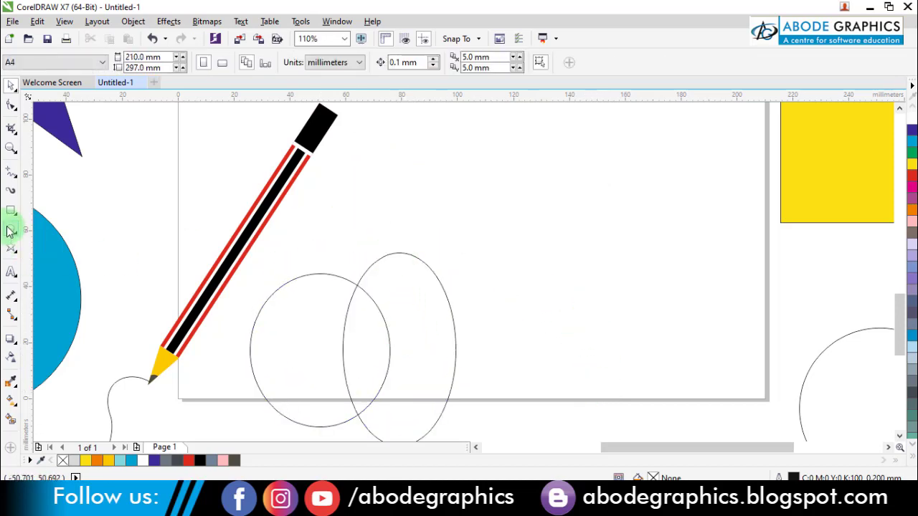
# - Draw a flat ellipse about 73 × 26 mm with a circle about 23 mm wide inside, raised past the ellipse's upper edge
pyautogui.click(10, 228)
pyautogui.moveTo(500, 175)
pyautogui.mouseDown()
pyautogui.moveTo(718, 251)
pyautogui.moveTo(703, 246)
pyautogui.mouseUp()
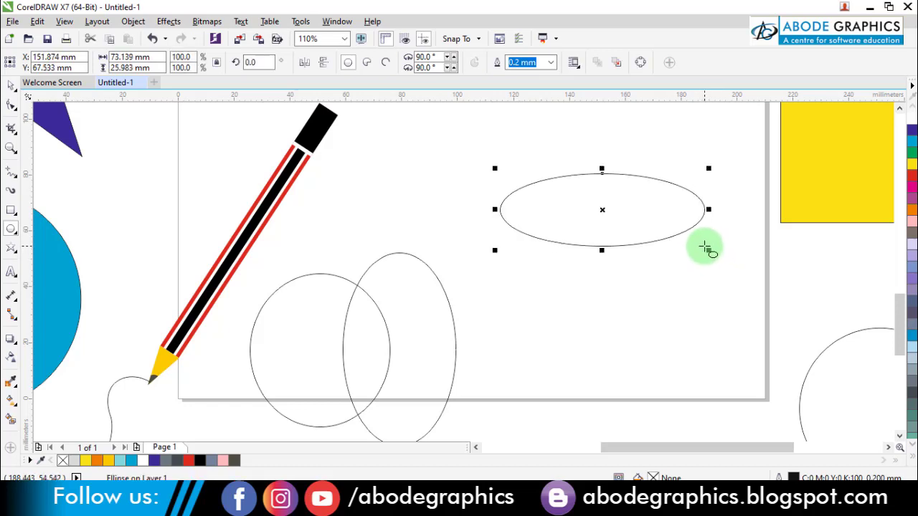
pyautogui.press('space')
pyautogui.click(10, 228)
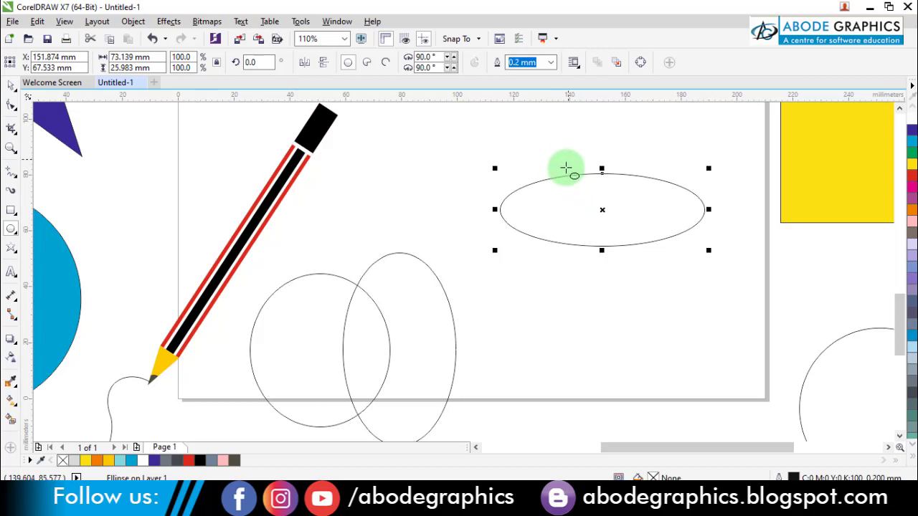
pyautogui.moveTo(572, 176); pyautogui.dragTo(636, 237)
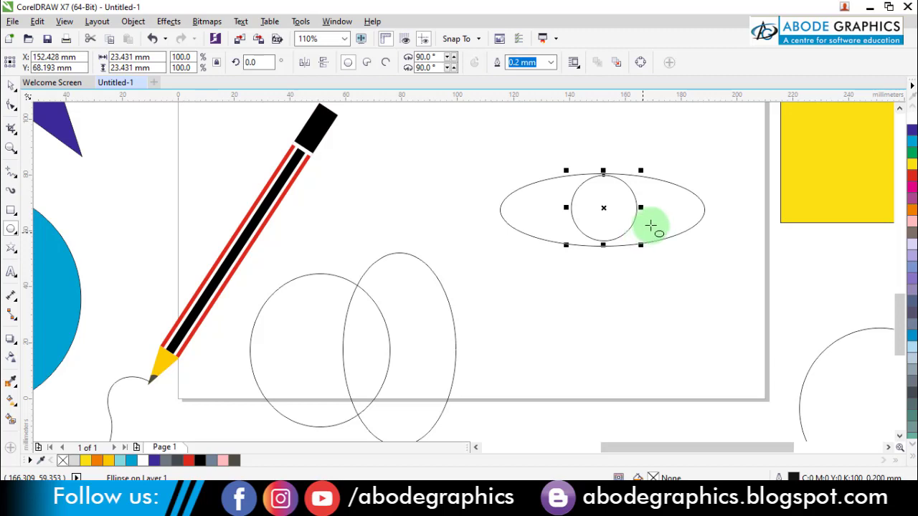
pyautogui.press('space')
pyautogui.moveTo(604, 210); pyautogui.dragTo(602, 197)
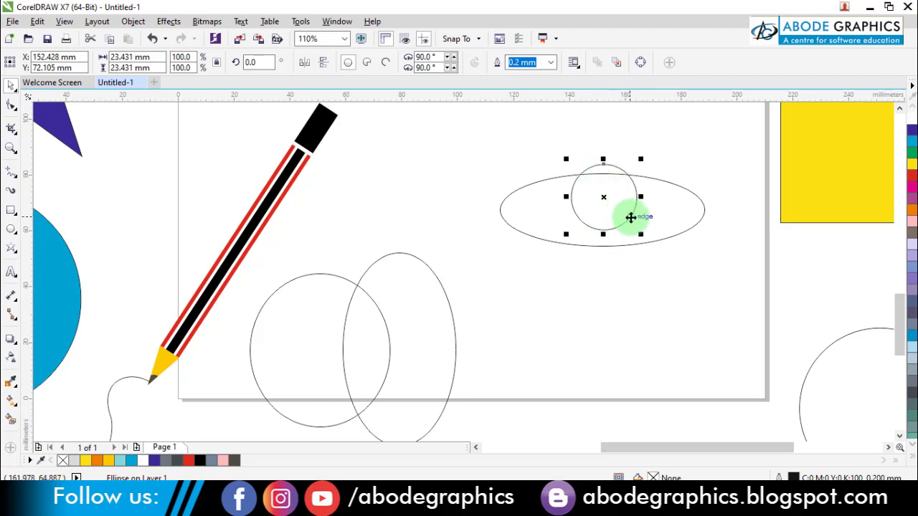
# - Intersect the circle with the flat ellipse and delete the original circle, leaving the trimmed iris shape
pyautogui.keyDown('shift'); pyautogui.click(670, 206); pyautogui.keyUp('shift')
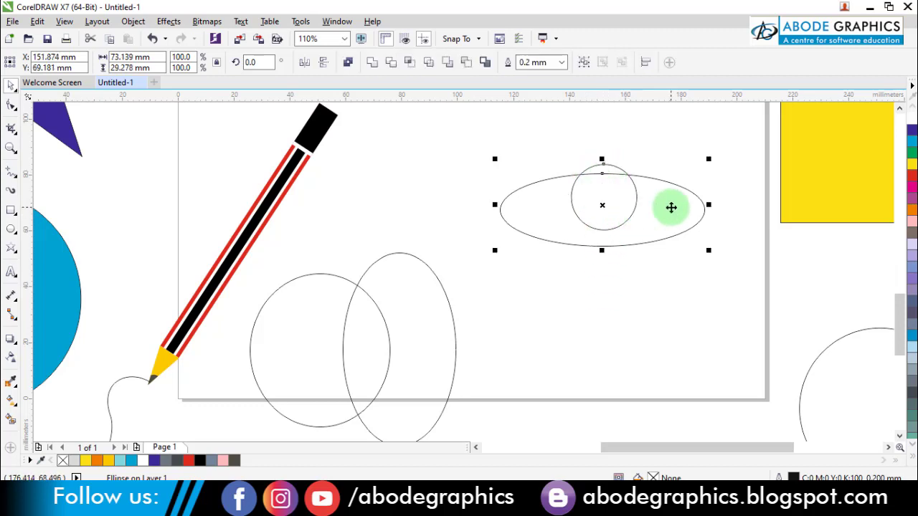
pyautogui.click(410, 62)
pyautogui.click(614, 158)
pyautogui.moveTo(609, 167); pyautogui.dragTo(600, 337)
pyautogui.press('Delete')
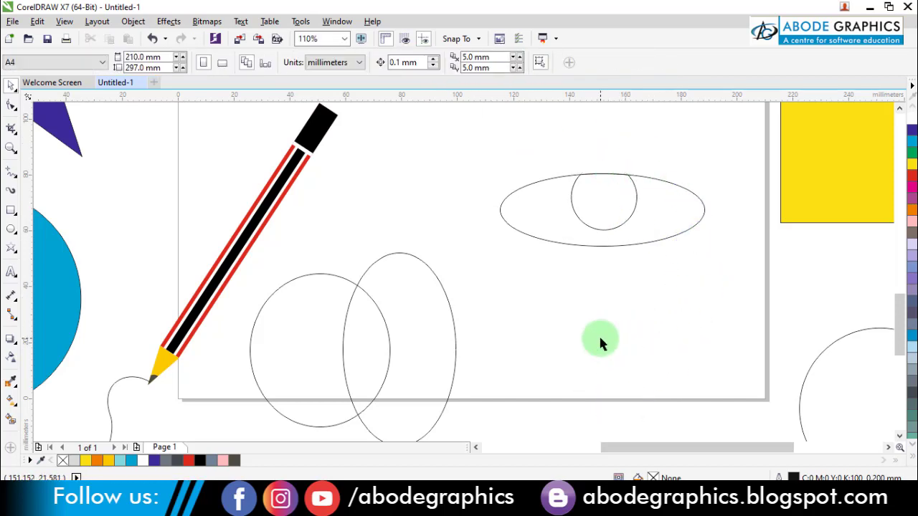
# - Fill the trimmed iris light purple (C40 M40 Y0 K0), then delete the eye drawing
pyautogui.click(602, 208)
pyautogui.moveTo(615, 209); pyautogui.dragTo(572, 241)
pyautogui.hotkey('ctrl', 'z')
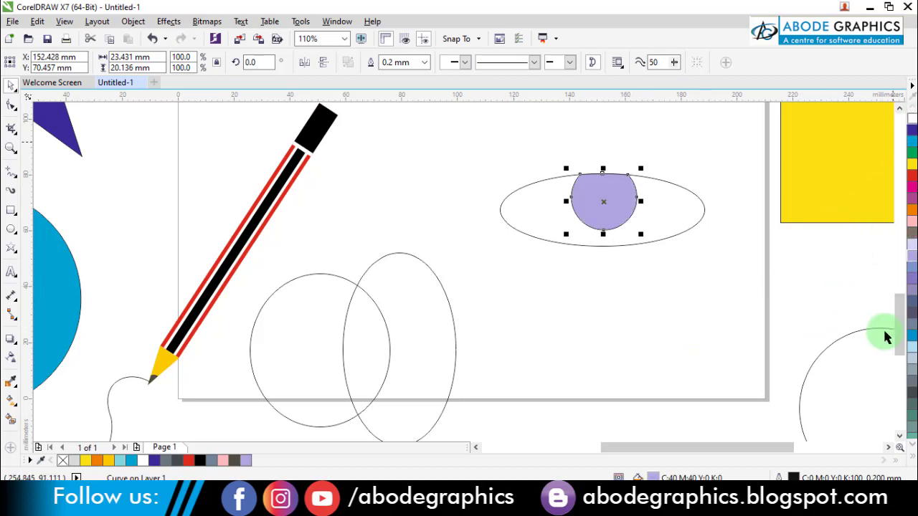
pyautogui.click(475, 161)
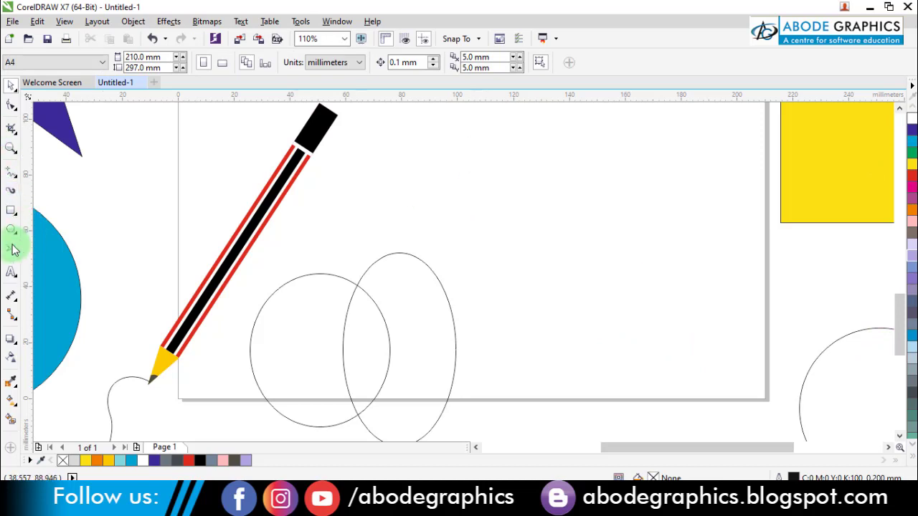
# - Add the text "Aquarium" in bold Arial, enlarge it to about 70 pt and fill it blue (C100 M20 Y0 K0)
pyautogui.click(10, 272)
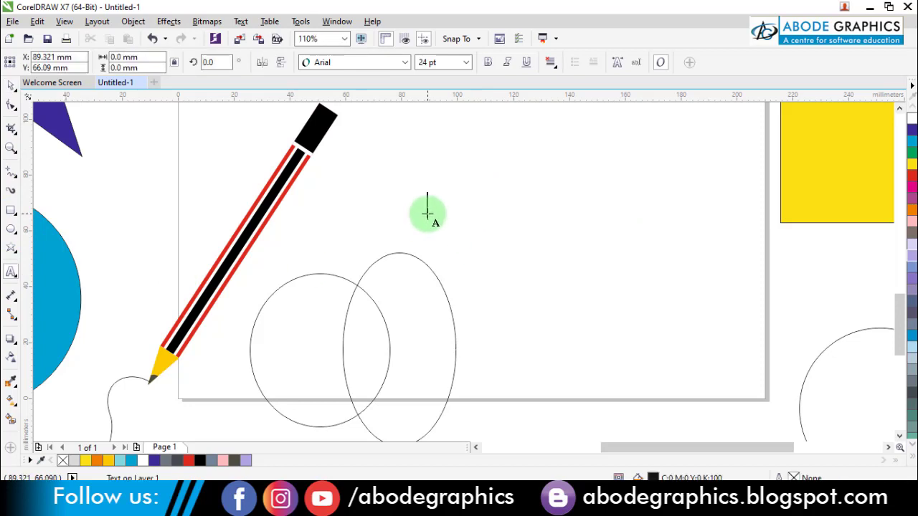
pyautogui.write('Aquarium')
pyautogui.hotkey('ctrl', 'space')
pyautogui.click(489, 65)
pyautogui.moveTo(539, 225); pyautogui.dragTo(745, 324)
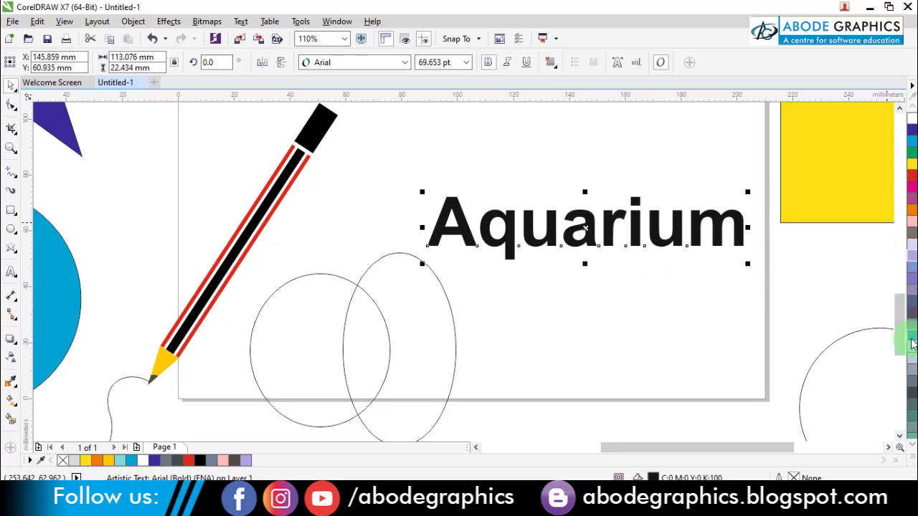
pyautogui.moveTo(912, 337); pyautogui.dragTo(541, 266)
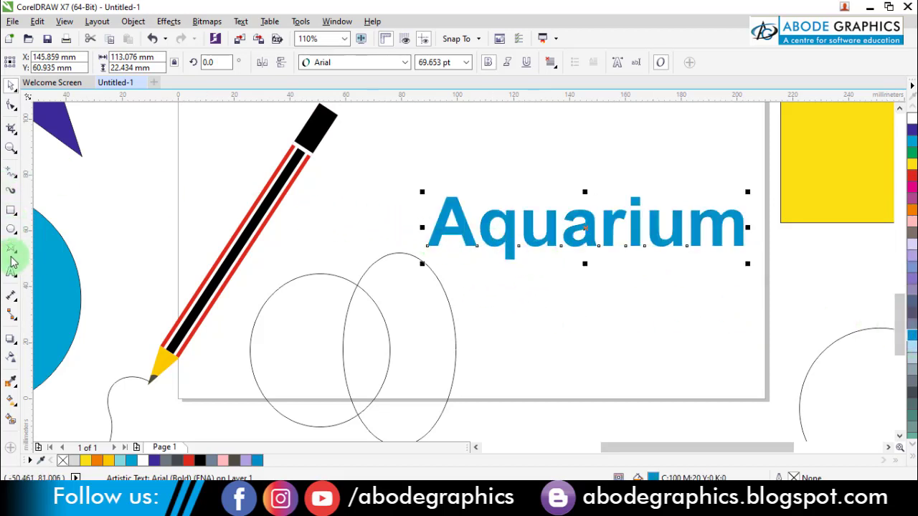
# - Draw a closed freehand loop around the upper half of the Aquarium text, with a wavy lower edge running through the letters
pyautogui.click(12, 173)
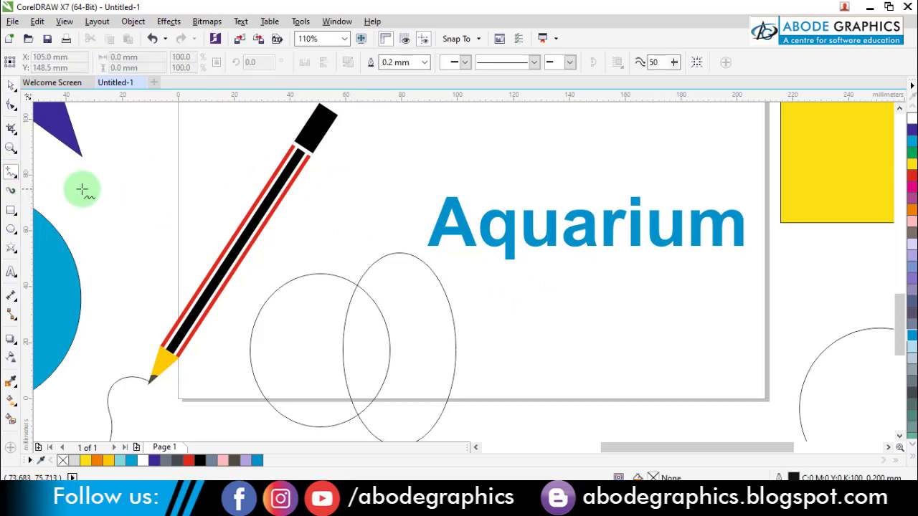
pyautogui.moveTo(428, 216)
pyautogui.mouseDown()
pyautogui.moveTo(520, 237)
pyautogui.moveTo(541, 228)
pyautogui.moveTo(607, 237)
pyautogui.moveTo(682, 224)
pyautogui.moveTo(737, 230)
pyautogui.moveTo(757, 204)
pyautogui.moveTo(708, 165)
pyautogui.moveTo(525, 151)
pyautogui.moveTo(414, 155)
pyautogui.moveTo(410, 186)
pyautogui.moveTo(427, 215)
pyautogui.mouseUp()
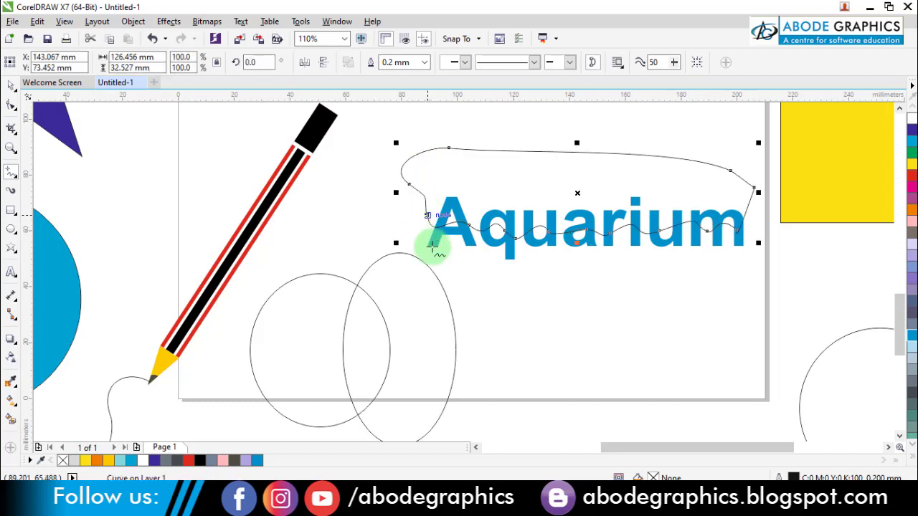
pyautogui.press('space')
# - Intersect the wavy loop with the Aquarium text, fill the overlapping upper part light blue and delete the loop
pyautogui.keyDown('shift'); pyautogui.click(467, 236); pyautogui.keyUp('shift')
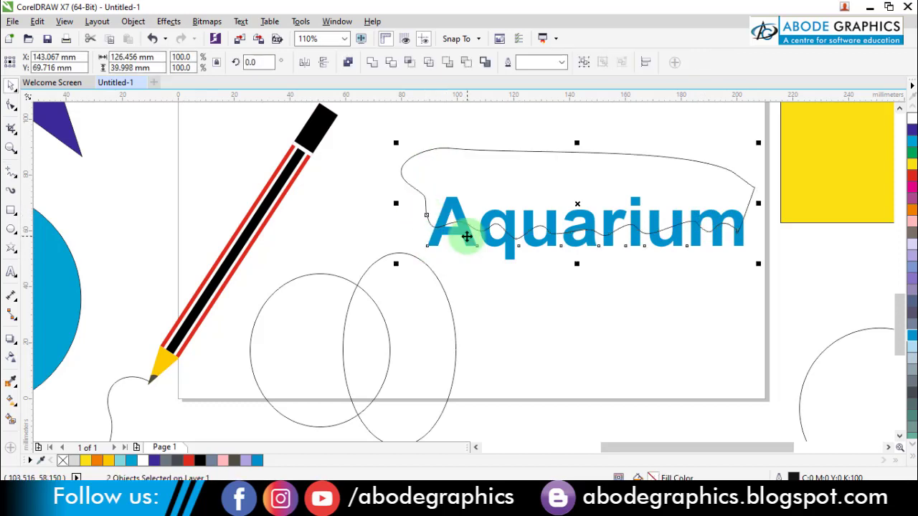
pyautogui.click(410, 63)
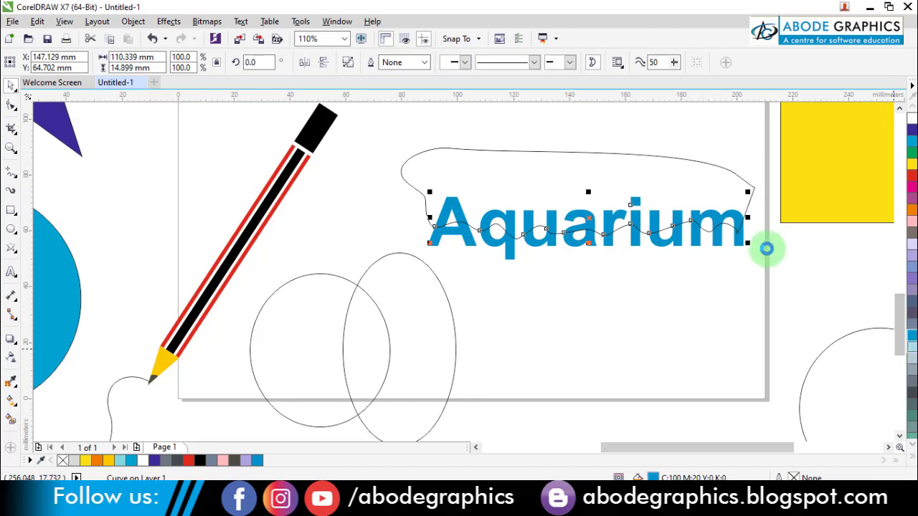
pyautogui.click(702, 183)
pyautogui.press('Delete')
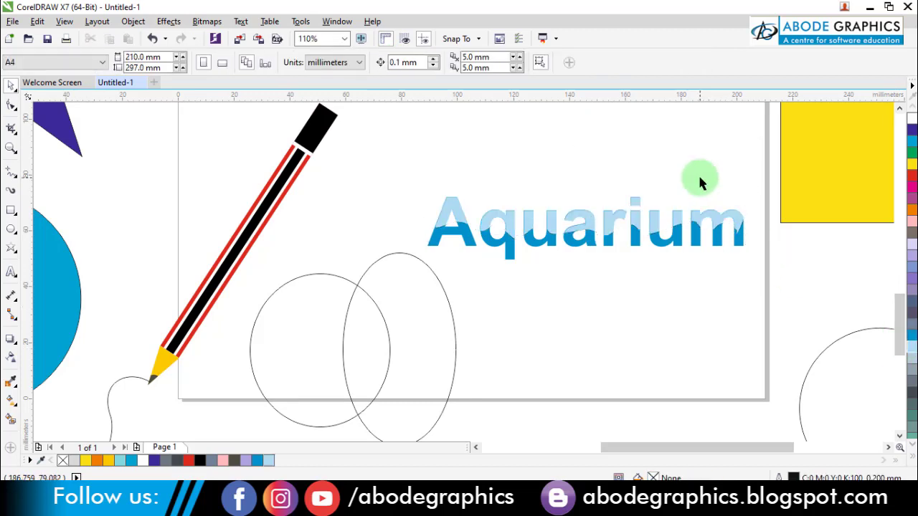
# - Examine the two-tone wave effect in the Aquarium lettering up close and beside the other artwork
pyautogui.press('z')
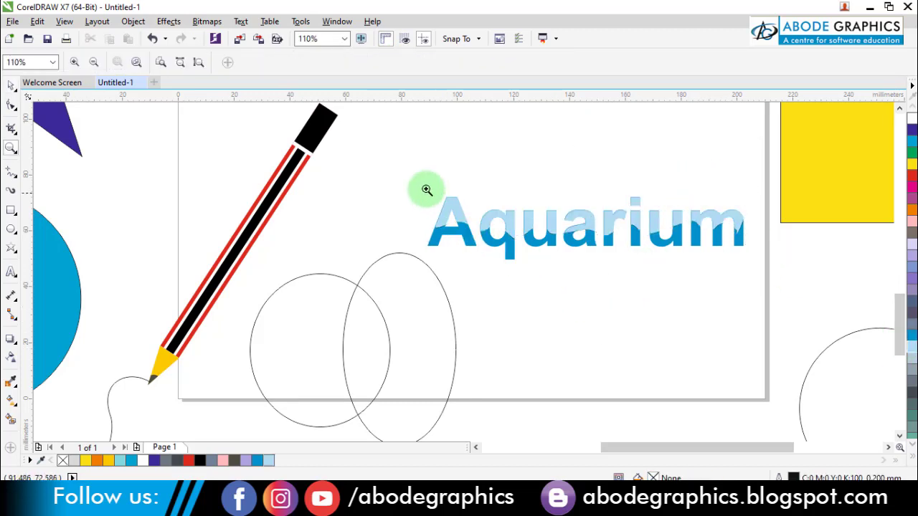
pyautogui.moveTo(401, 174); pyautogui.dragTo(782, 310)
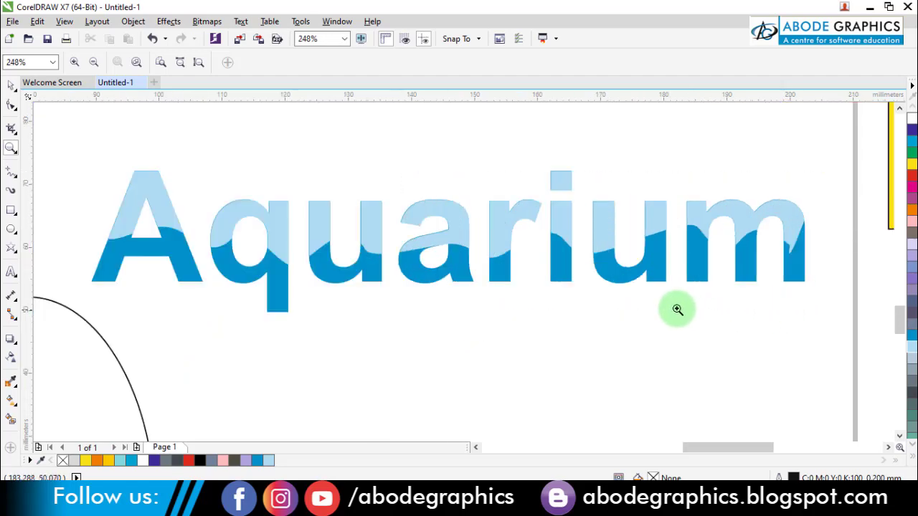
pyautogui.press('space')
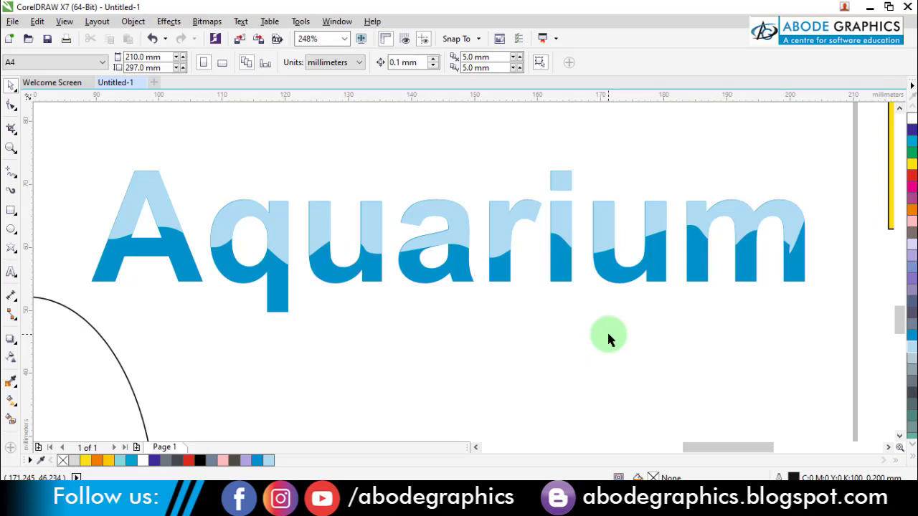
pyautogui.scroll(-3, 608, 337)
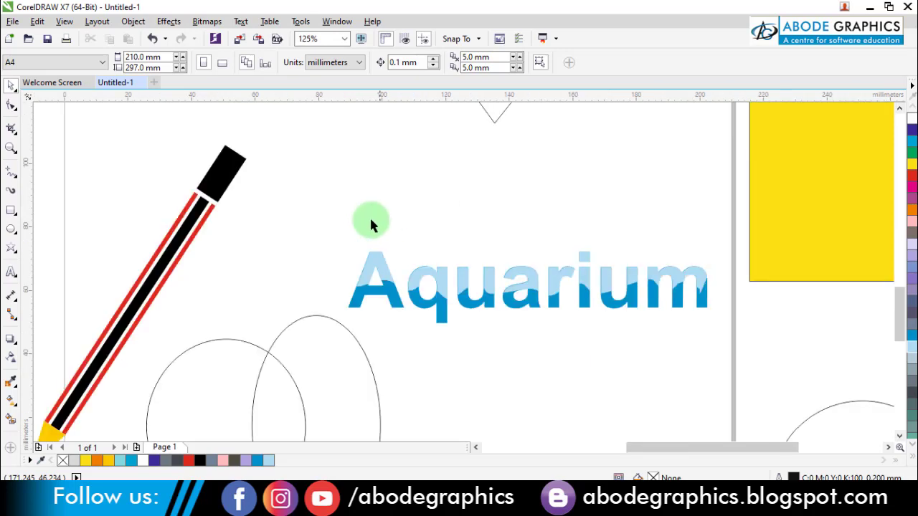
pyautogui.press('h')
pyautogui.moveTo(352, 207); pyautogui.dragTo(381, 197)
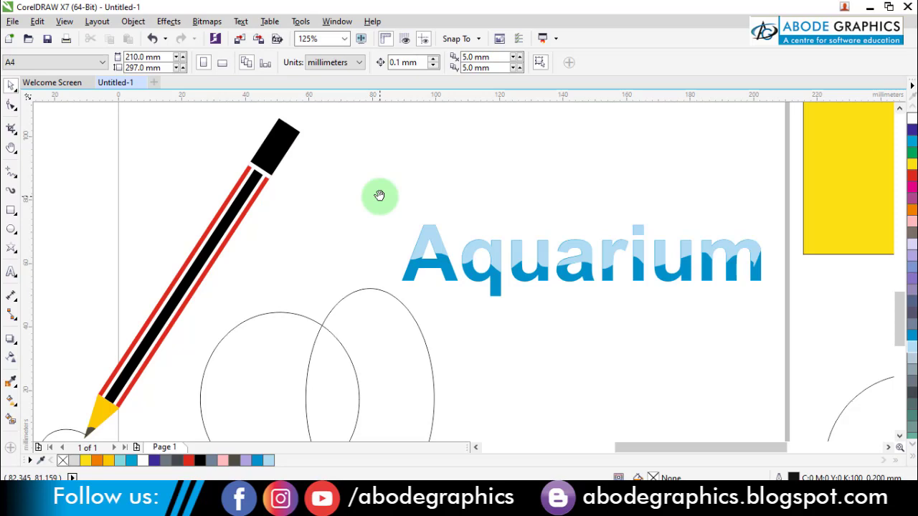
pyautogui.moveTo(362, 191); pyautogui.dragTo(738, 365)
pyautogui.click(736, 362)
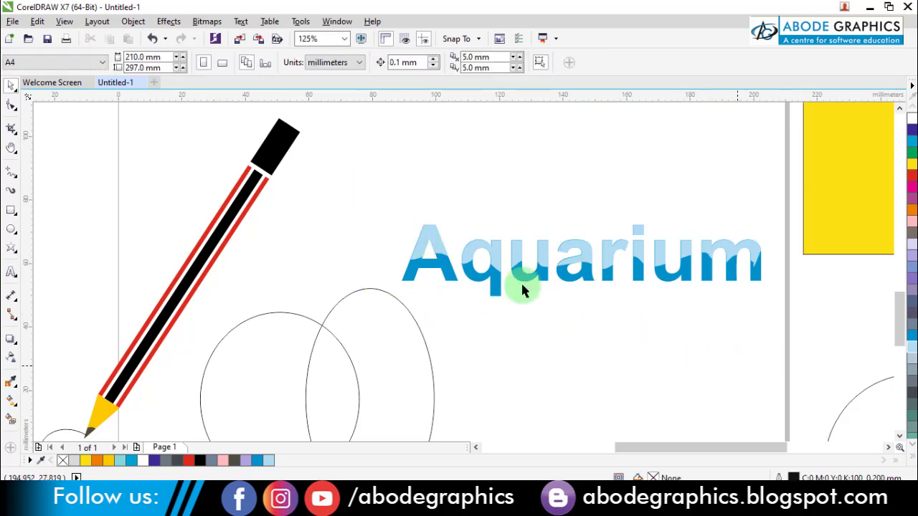
pyautogui.moveTo(358, 168); pyautogui.dragTo(787, 323)
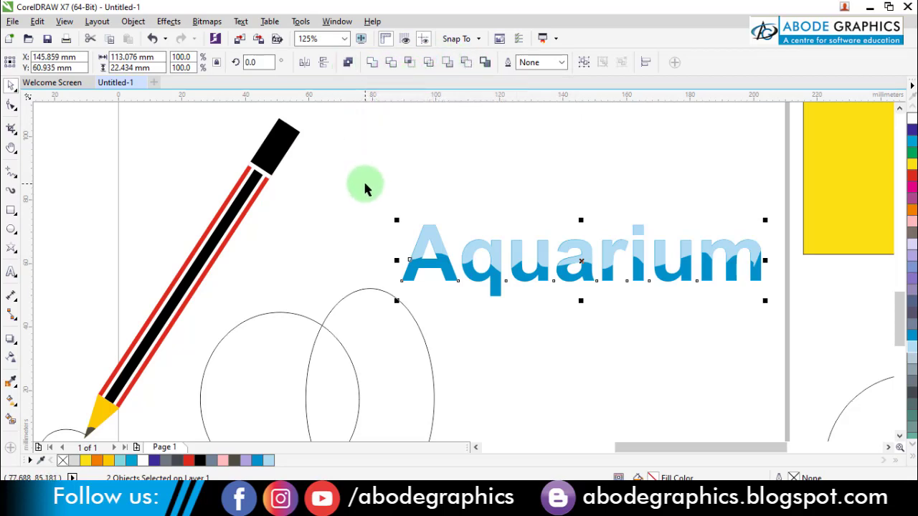
pyautogui.press('h')
pyautogui.moveTo(379, 229); pyautogui.dragTo(348, 206)
pyautogui.moveTo(386, 275); pyautogui.dragTo(367, 232)
pyautogui.press('space')
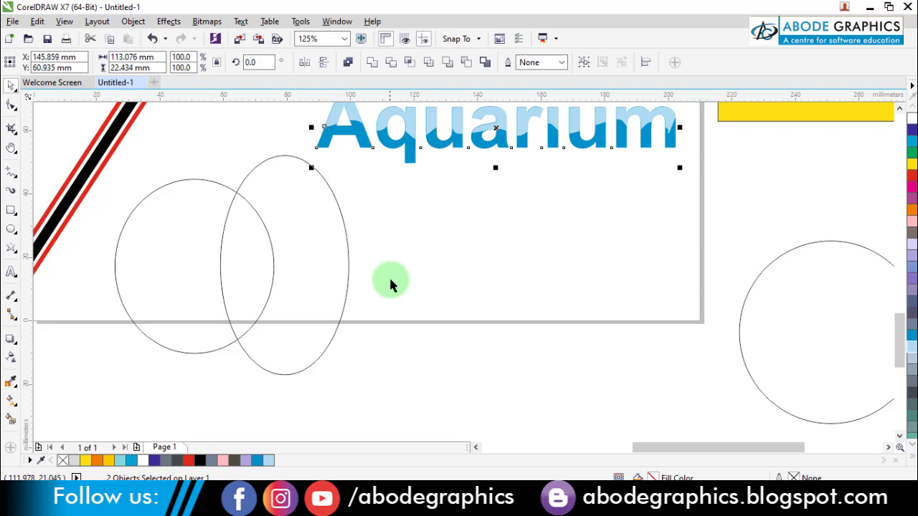